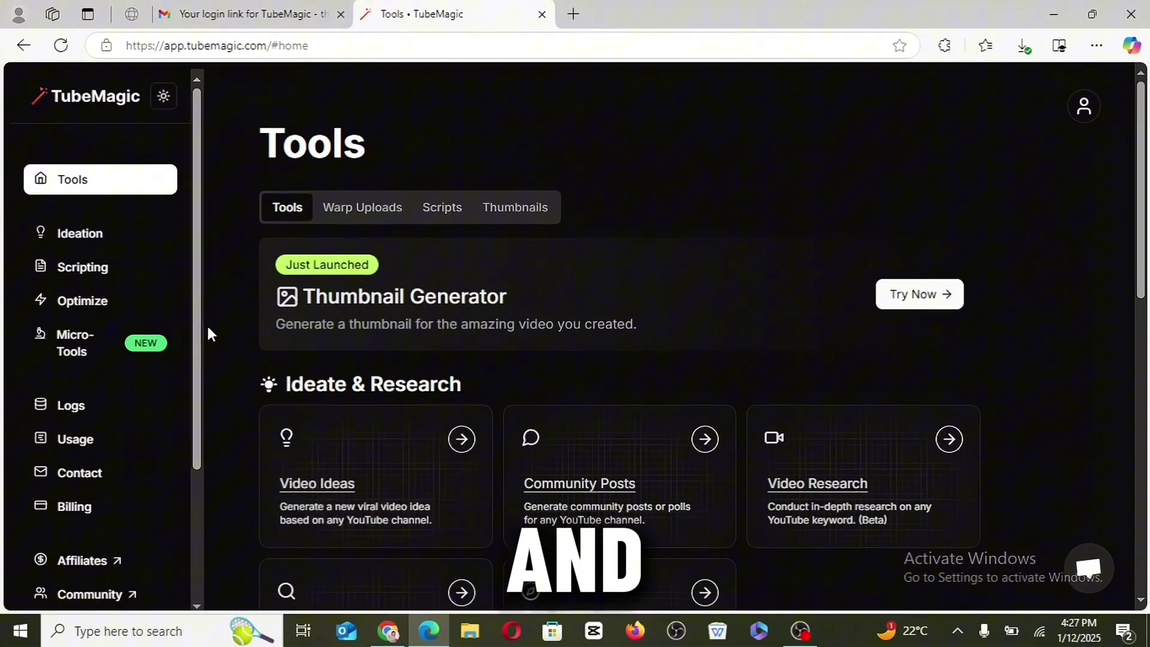
# In Video Ideas, enter the YouTube channel handle and generate two passive-income video ideas
pyautogui.click(348, 486)
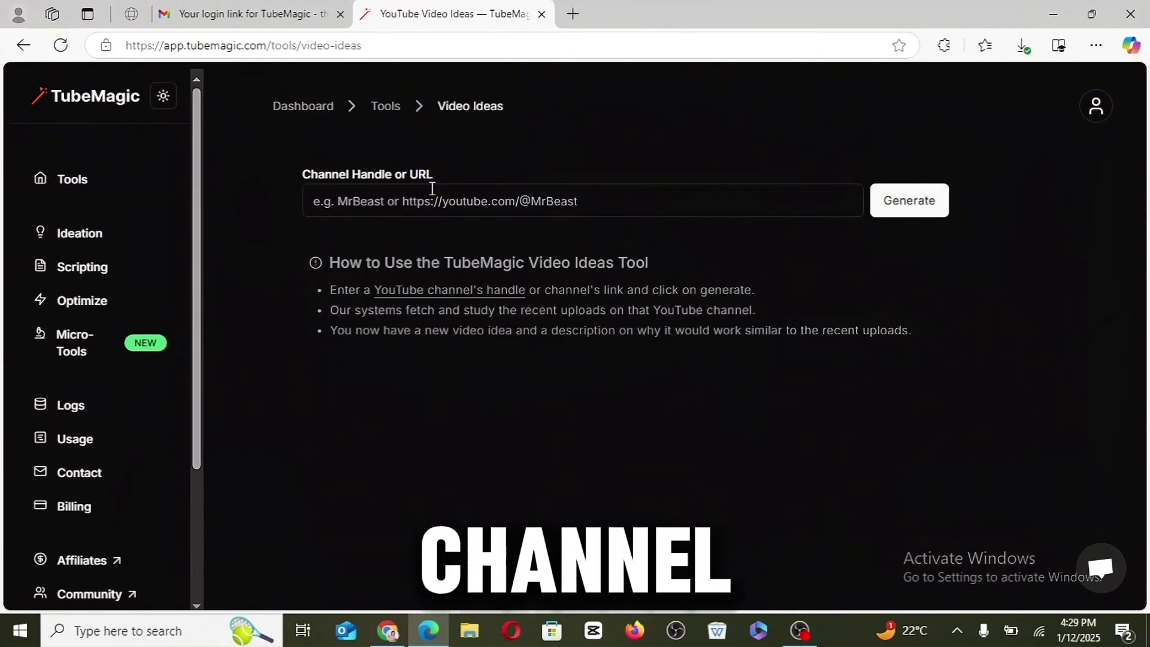
pyautogui.click(416, 200)
pyautogui.write('makemoneymatt')
pyautogui.click(891, 209)
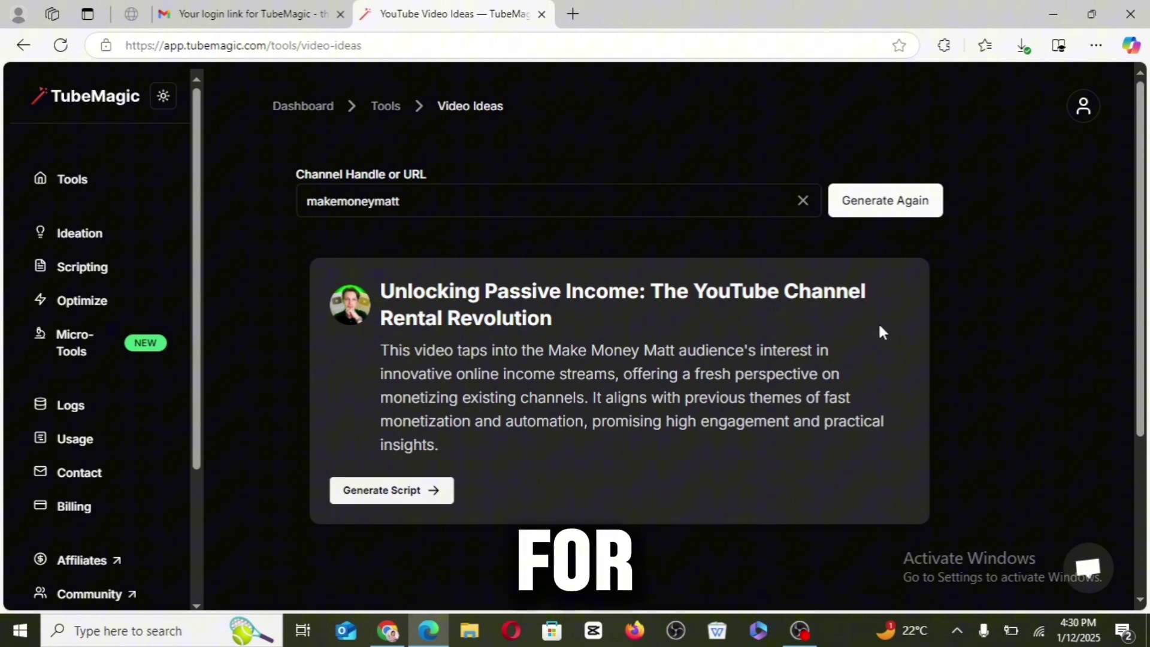
pyautogui.click(887, 205)
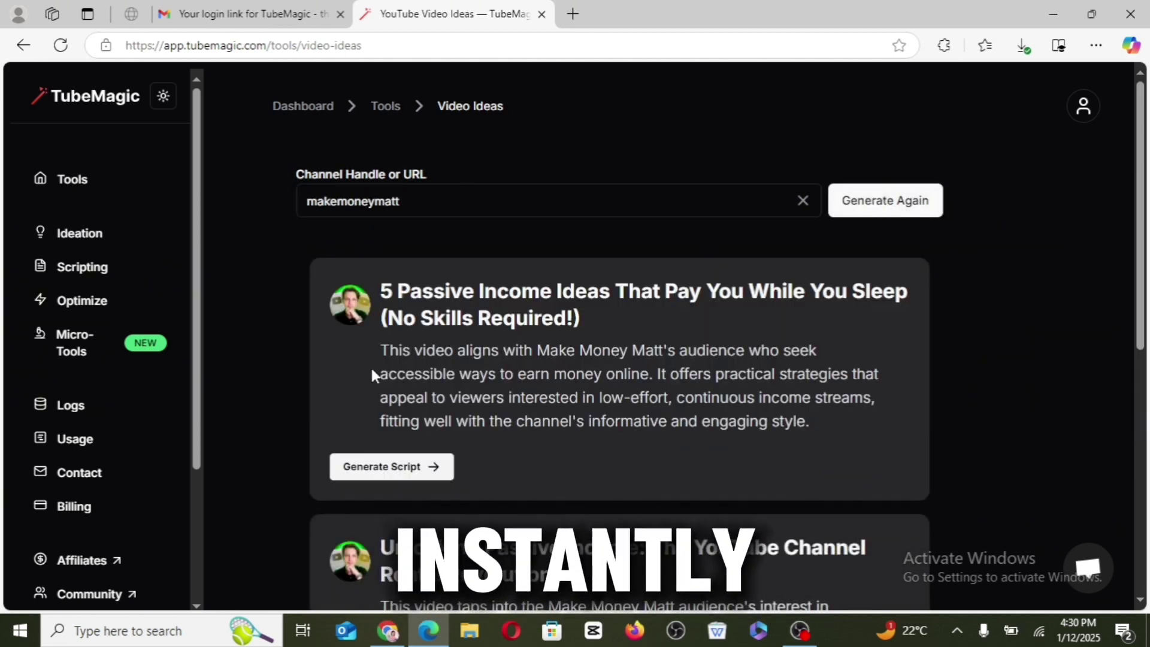
# Write a General Script on 'the new way to make money with canva' with the word count set to 1000
pyautogui.click(391, 466)
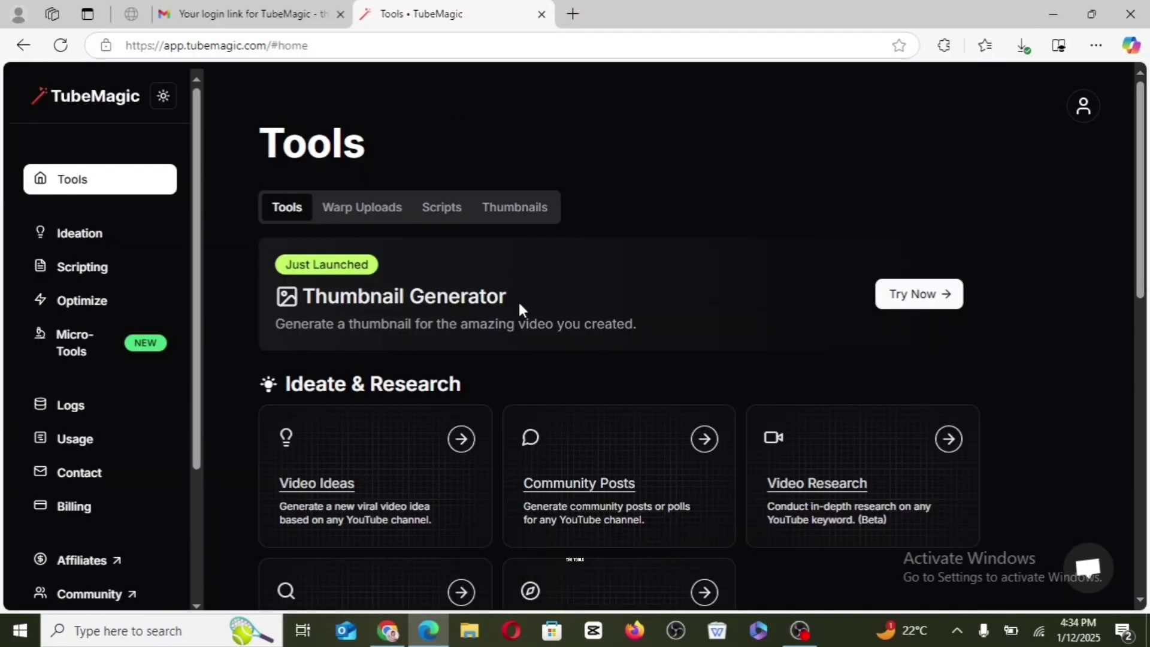
pyautogui.scroll(-3, 518, 300)
pyautogui.scroll(-4, 623, 248)
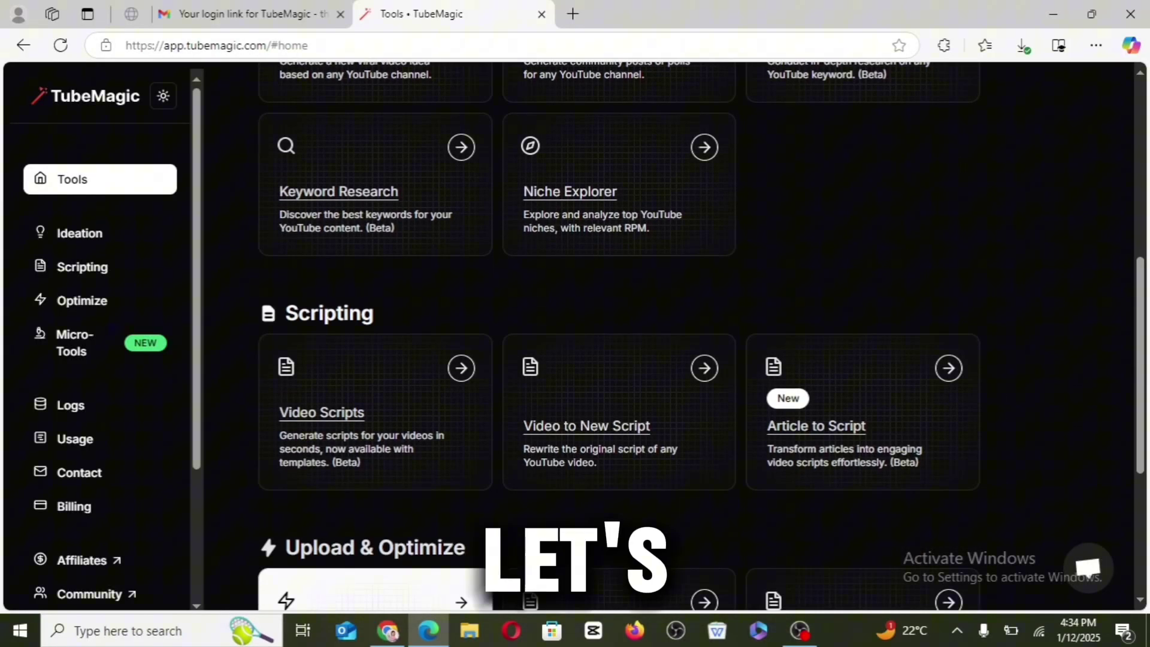
pyautogui.click(340, 413)
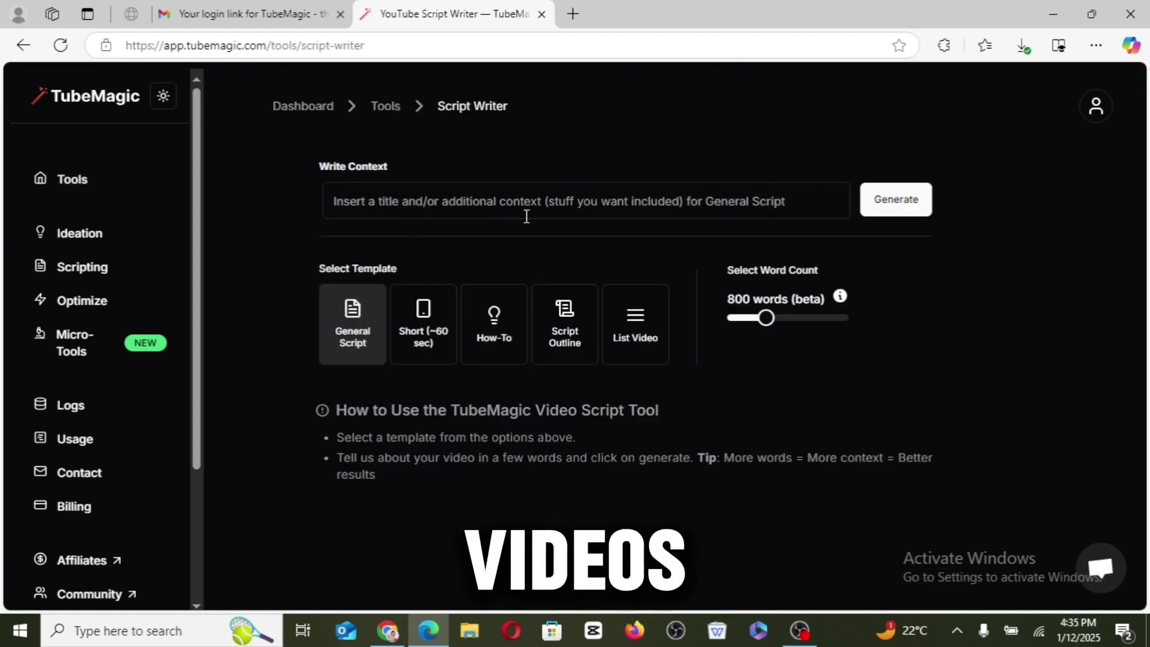
pyautogui.click(348, 200)
pyautogui.write('the new way t')
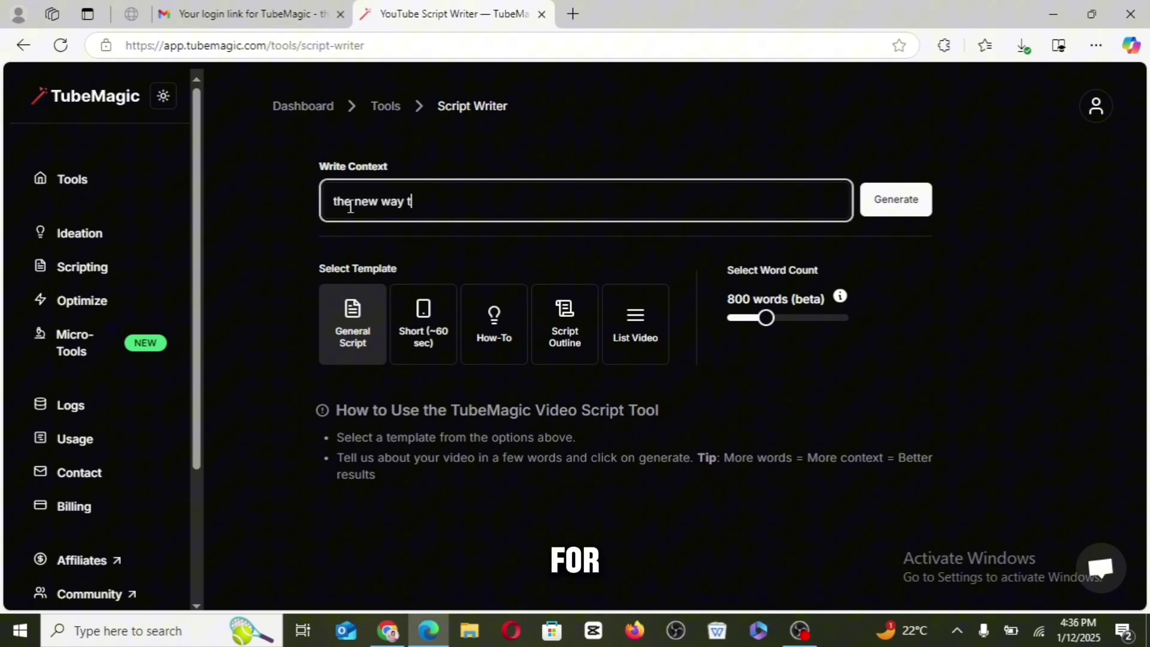
pyautogui.write('o makr')
pyautogui.press('BackSpace')
pyautogui.write('e money')
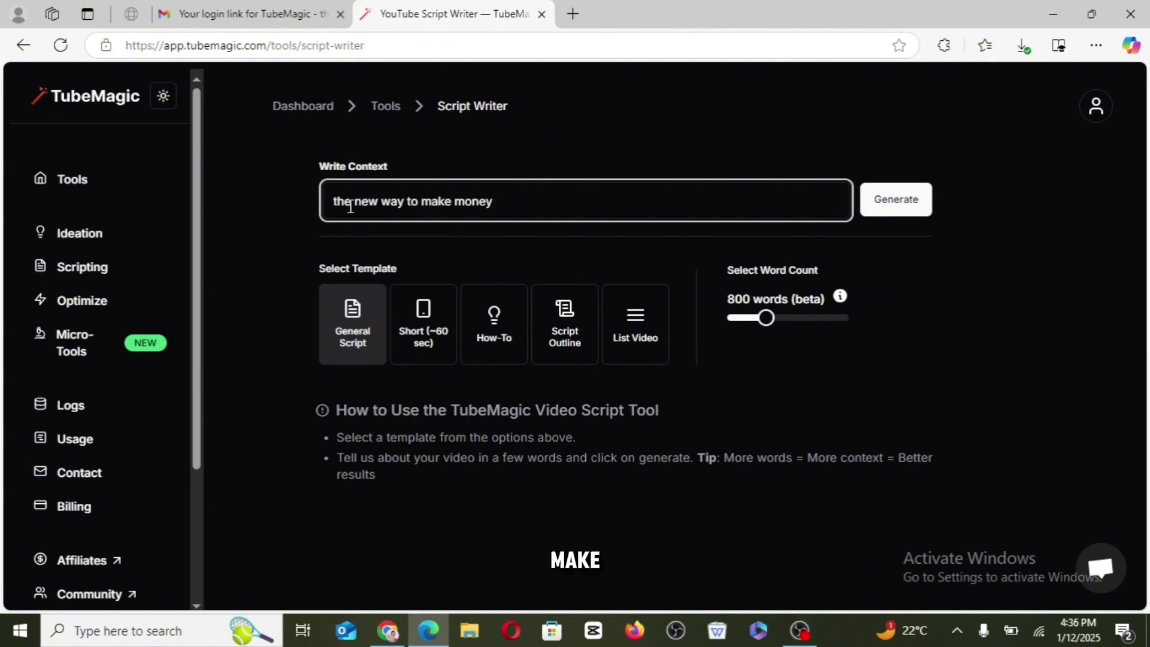
pyautogui.write(' with canva')
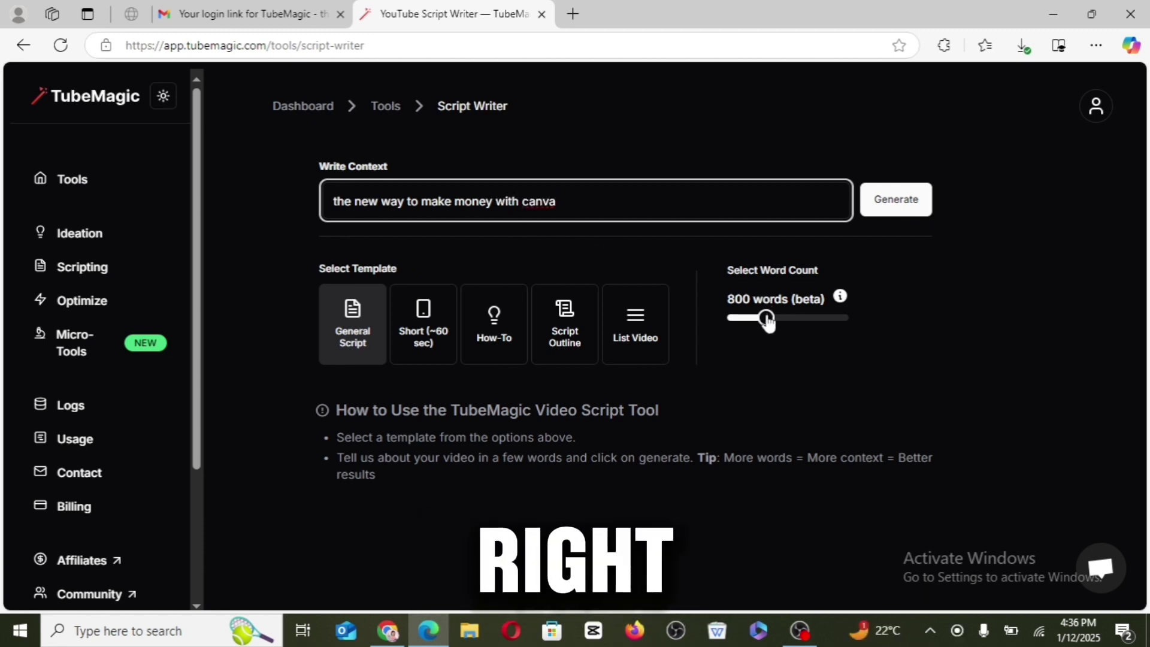
pyautogui.moveTo(768, 322); pyautogui.dragTo(813, 327)
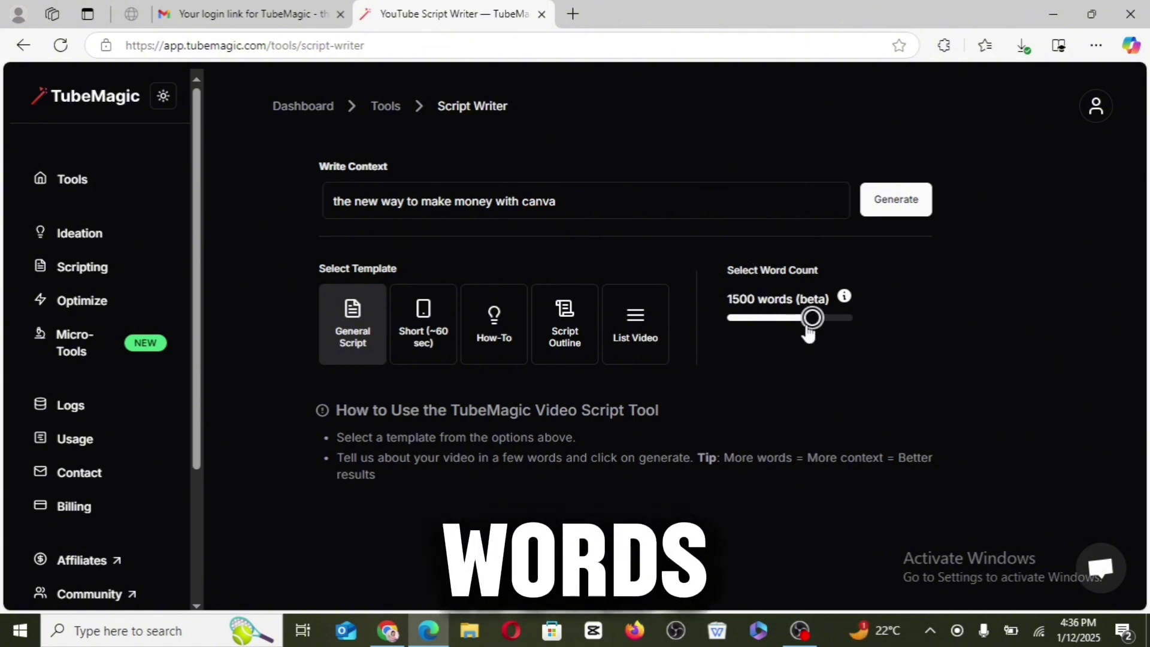
pyautogui.moveTo(811, 329); pyautogui.dragTo(769, 329)
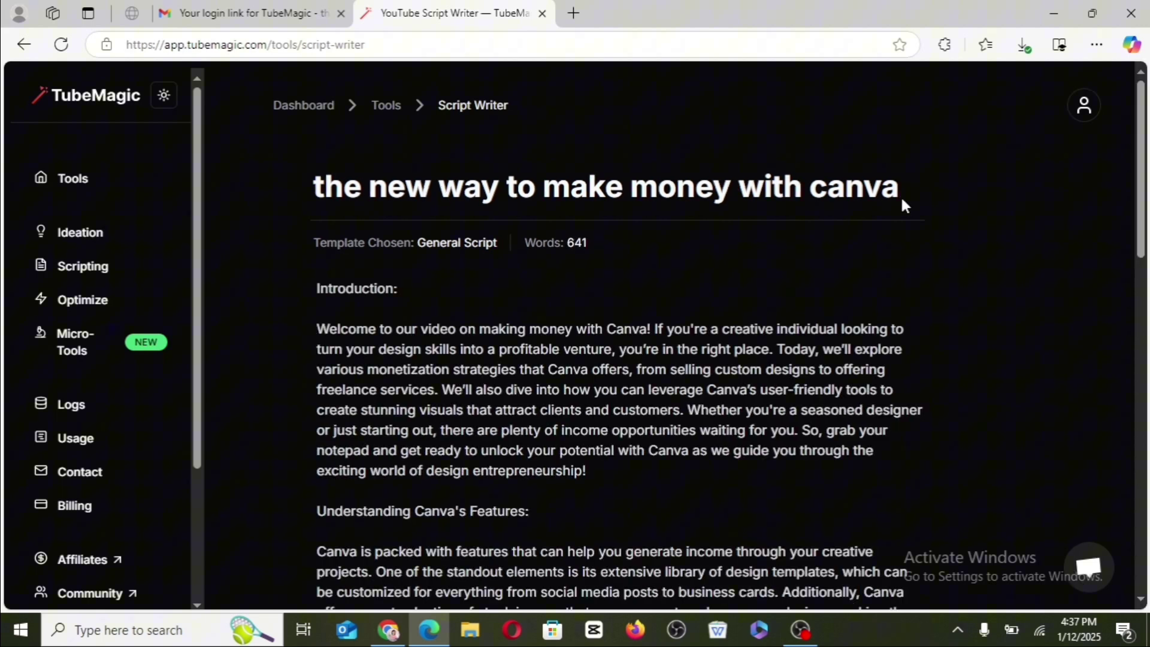
pyautogui.scroll(-8, 662, 230)
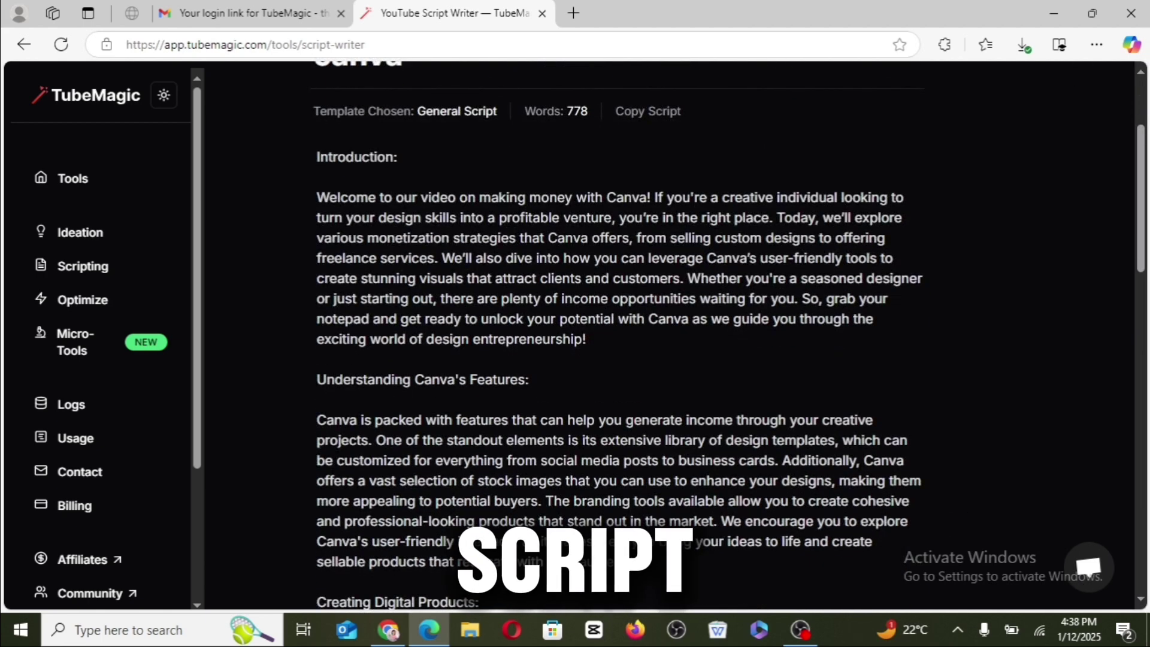
# Generate a How-To script on 'how to become a cyber friend', then return to the ideation tools
pyautogui.click(75, 181)
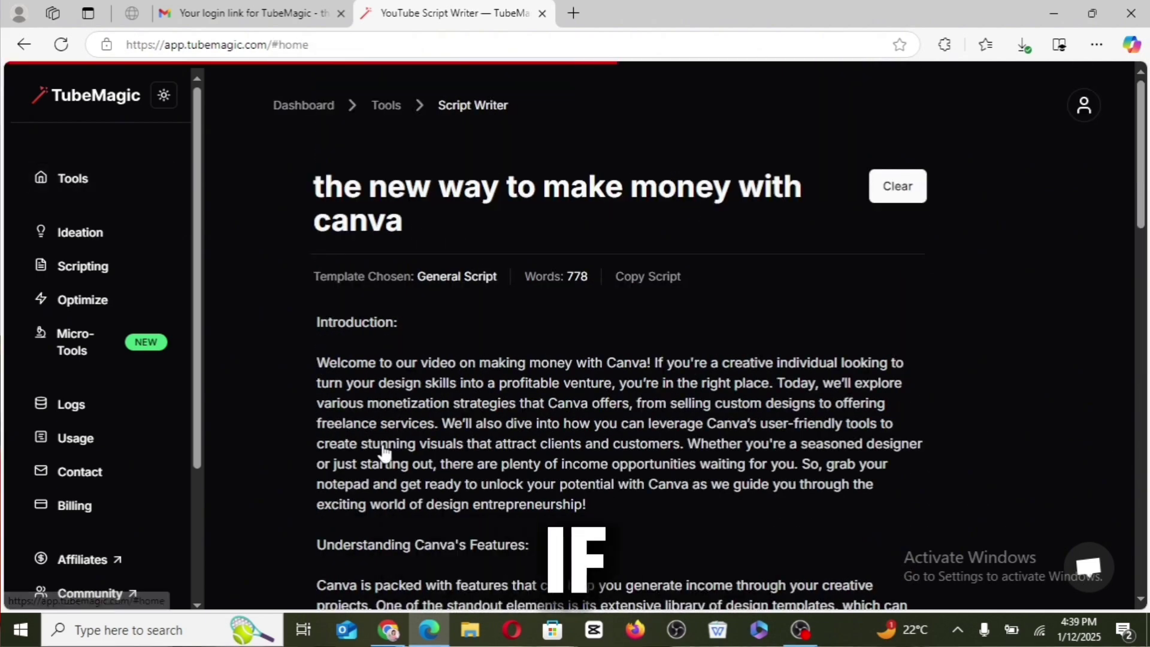
pyautogui.scroll(-5, 397, 485)
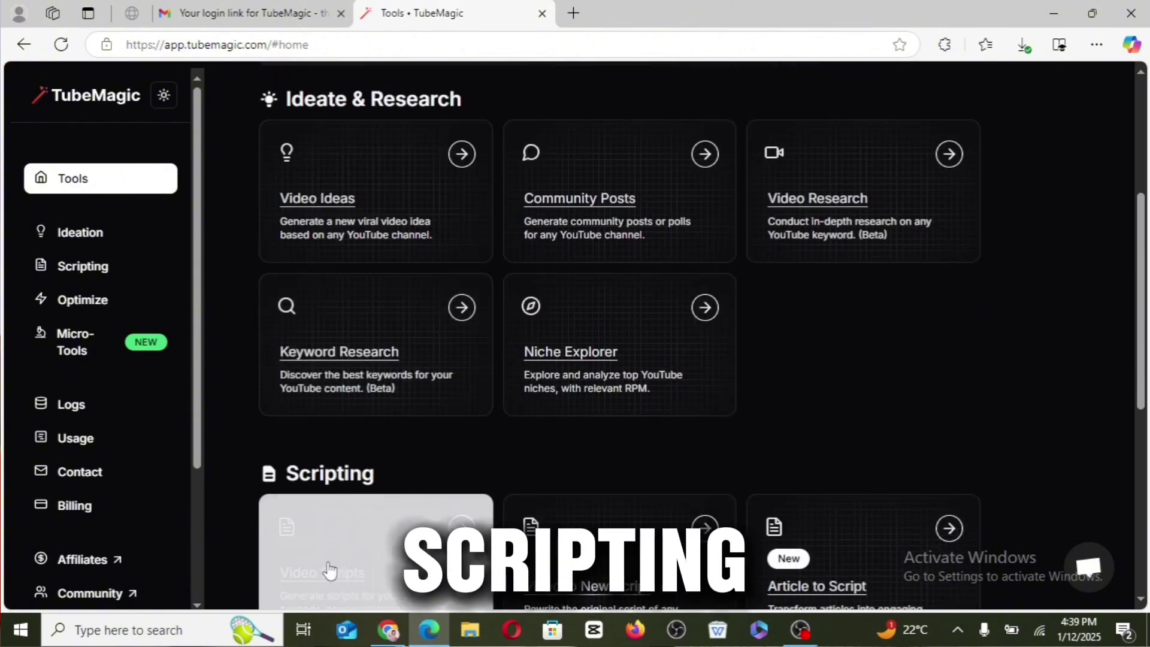
pyautogui.click(329, 569)
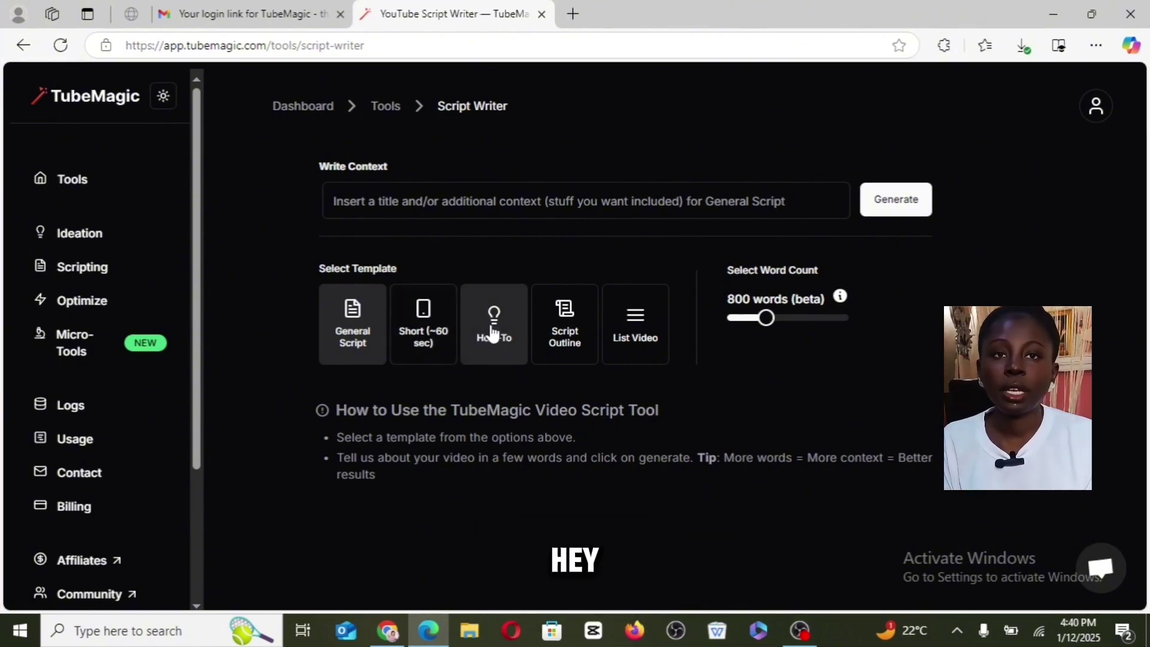
pyautogui.click(494, 335)
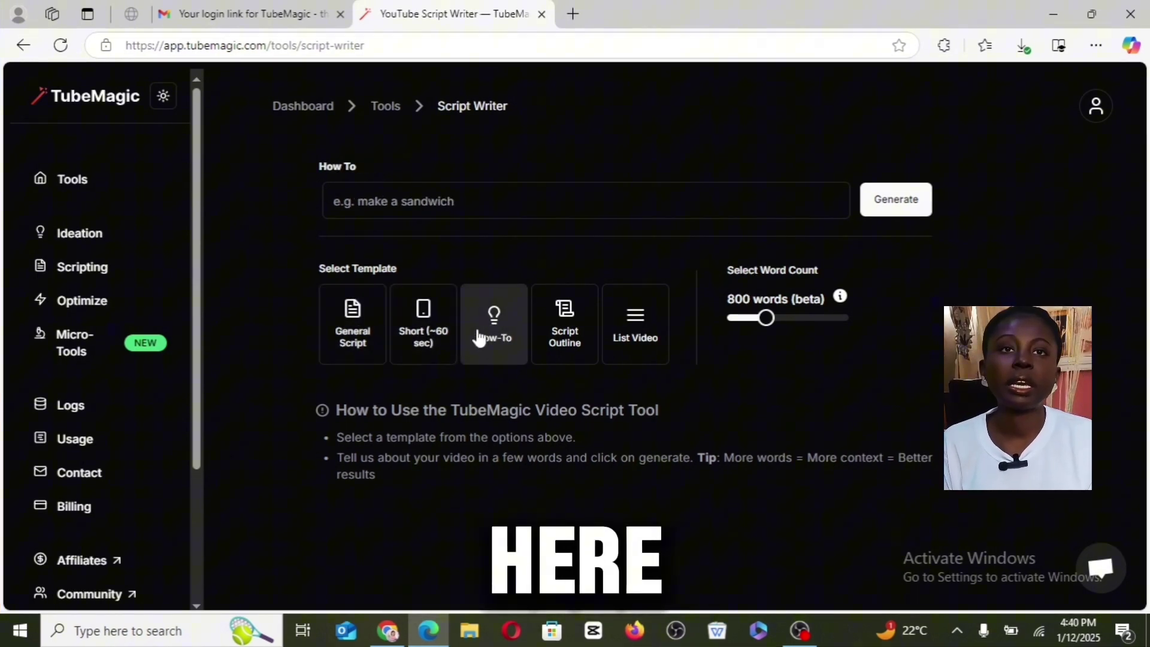
pyautogui.click(437, 209)
pyautogui.write('how to be')
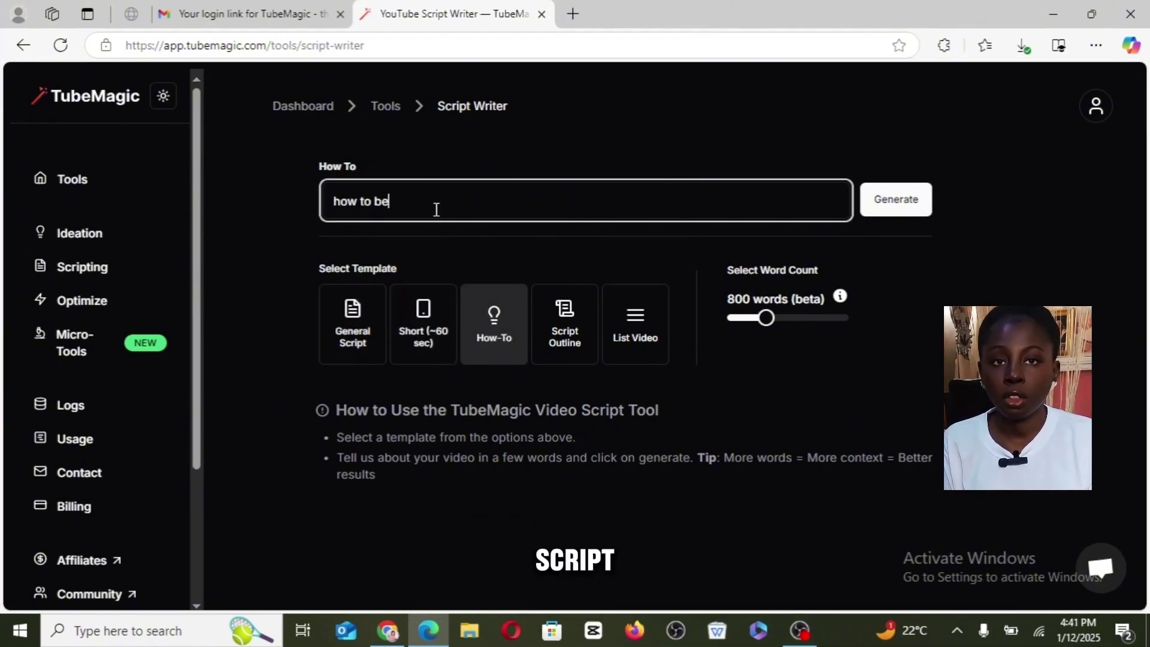
pyautogui.write('come a cyber')
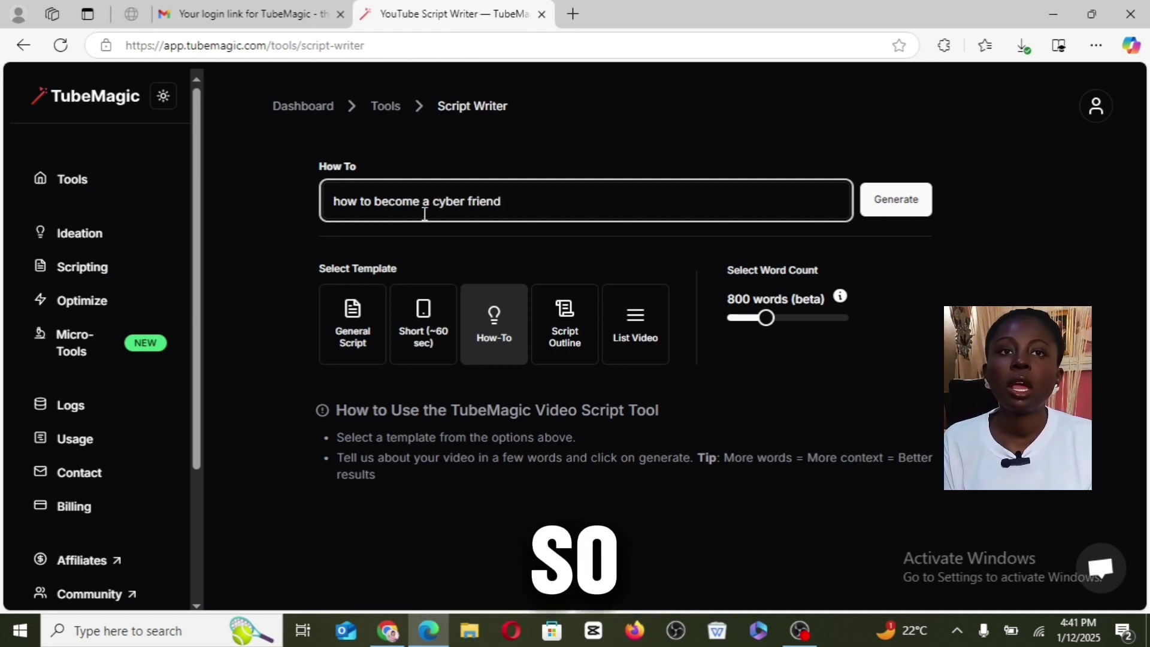
pyautogui.write(' friend')
pyautogui.click(911, 197)
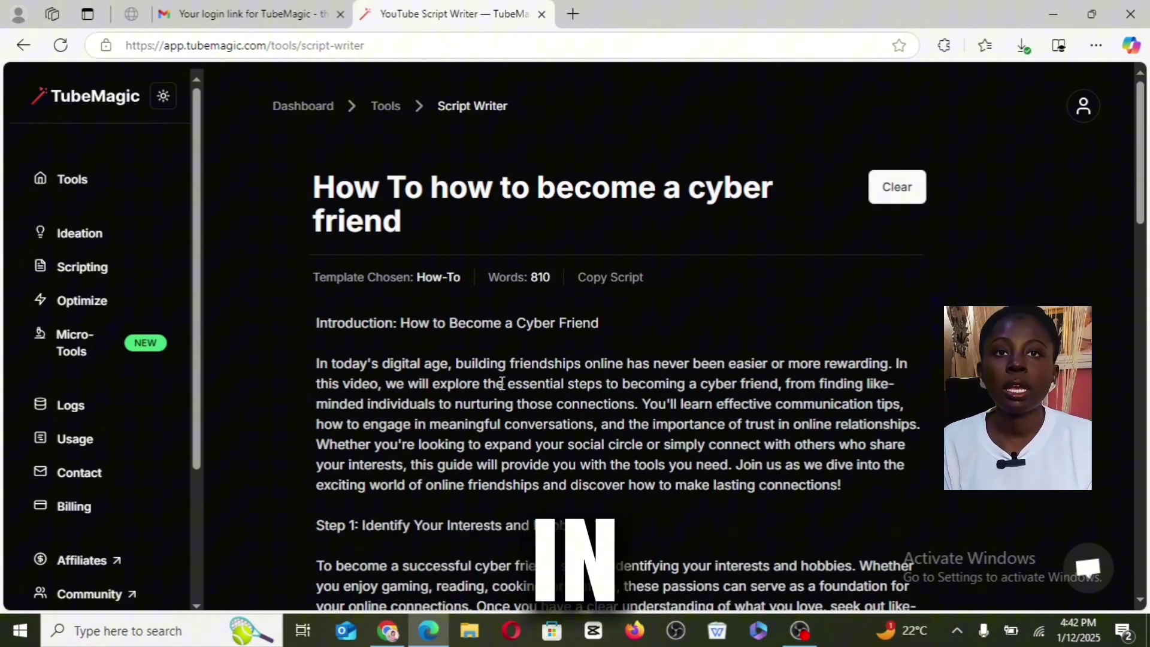
pyautogui.scroll(-7, 502, 383)
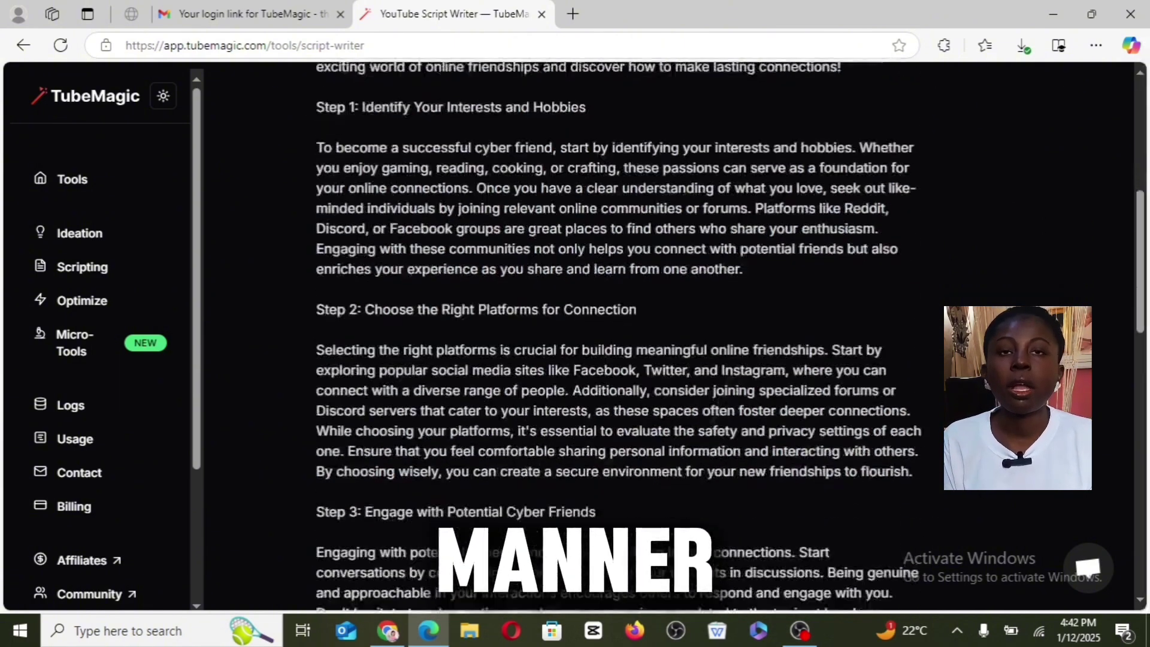
pyautogui.scroll(-2, 616, 335)
pyautogui.click(78, 240)
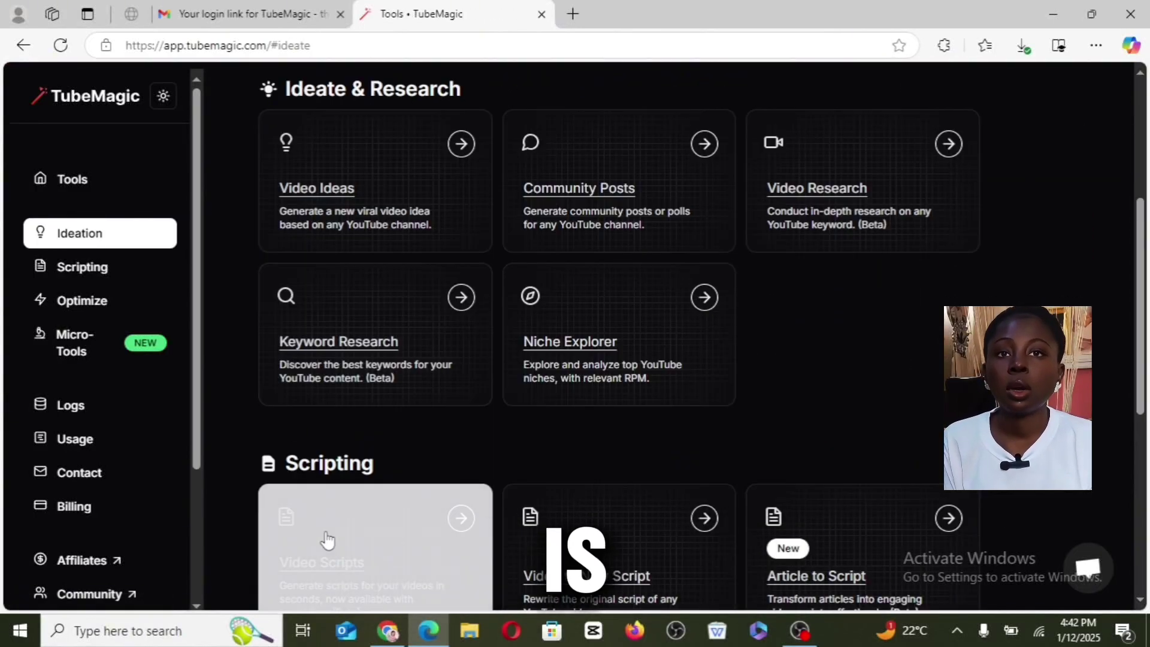
# Generate a Script Outline for 'the easiest way to become a real estate investor'
pyautogui.click(353, 547)
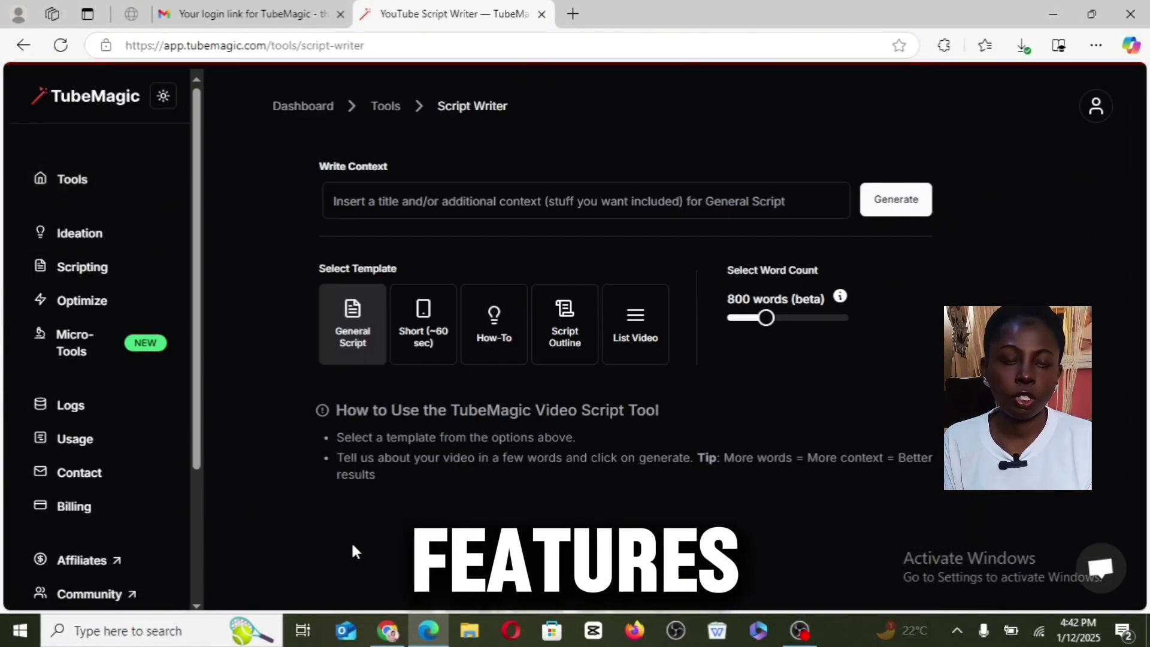
pyautogui.click(568, 346)
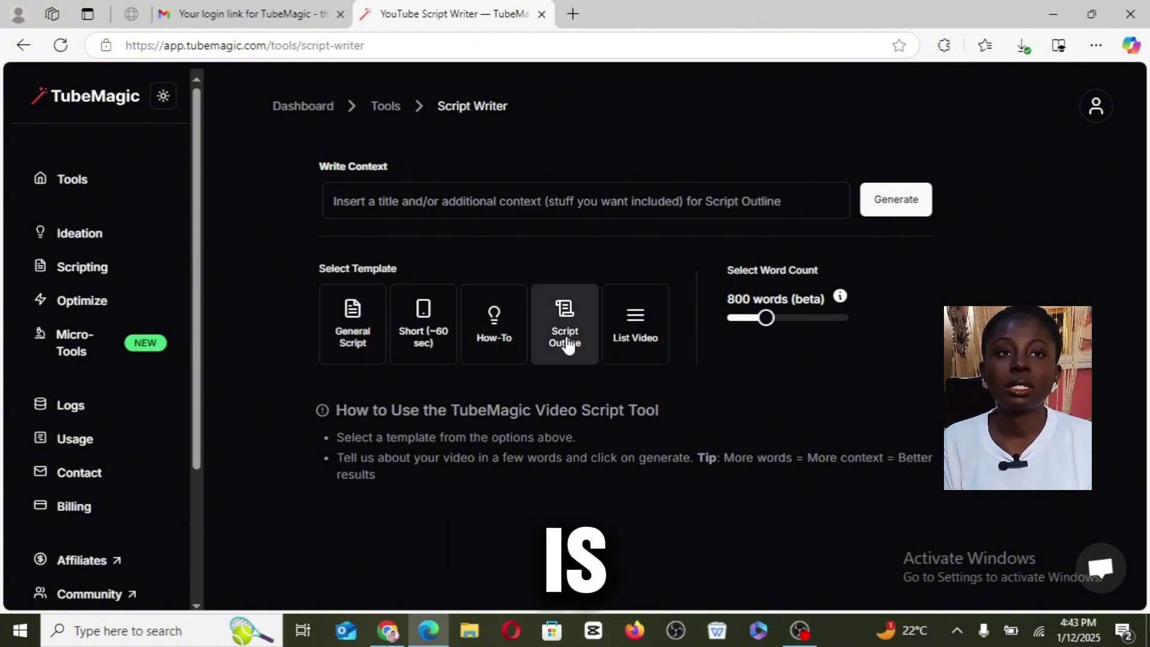
pyautogui.click(584, 204)
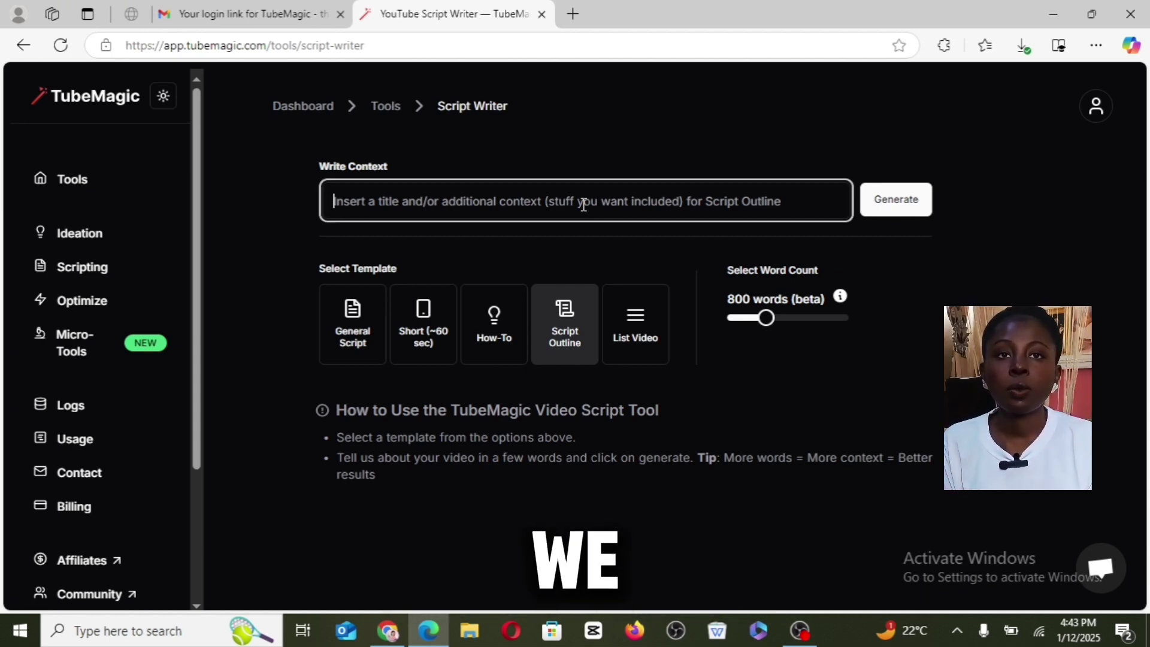
pyautogui.write('the easie')
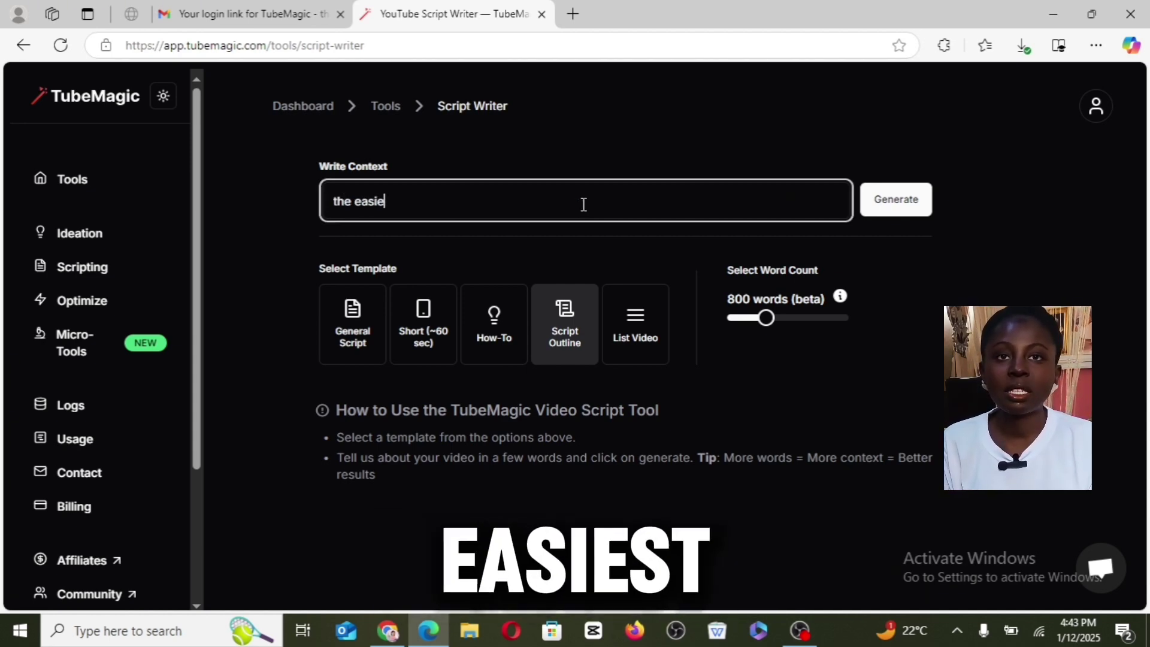
pyautogui.write('st way to become a real estate investor')
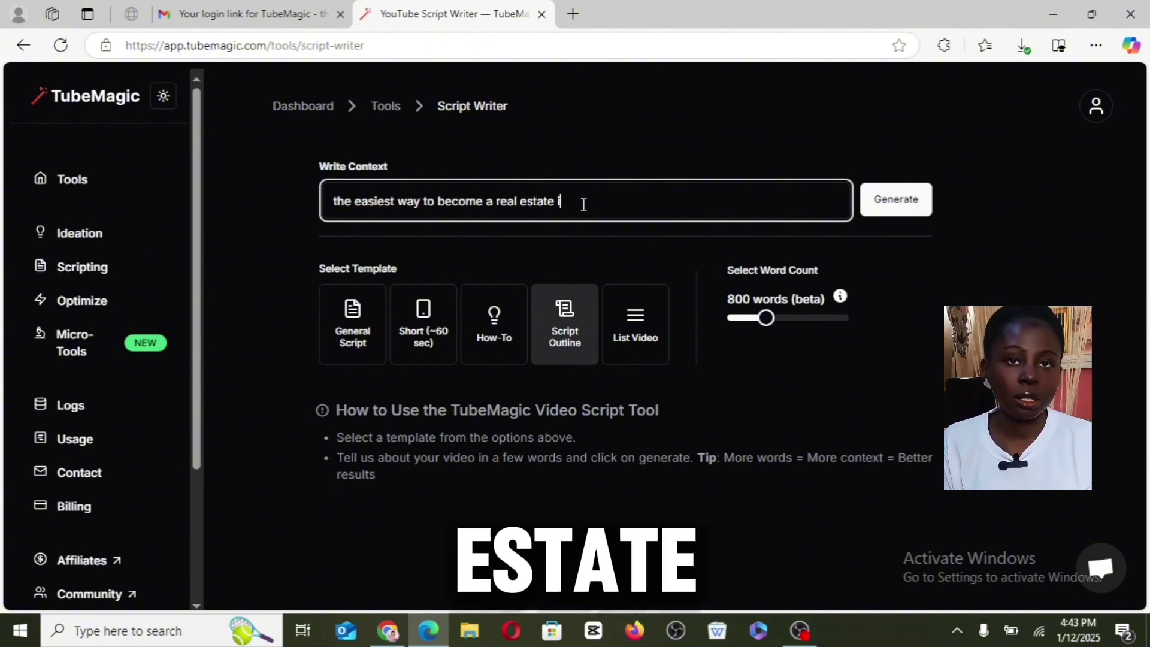
pyautogui.click(892, 202)
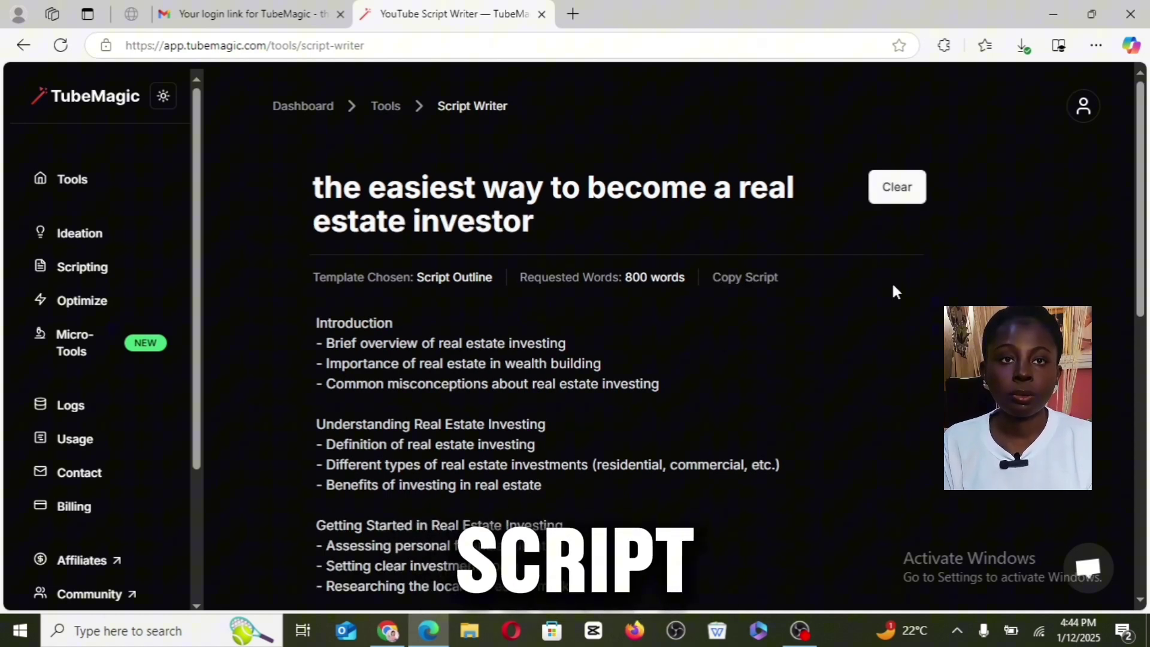
pyautogui.scroll(-10, 893, 286)
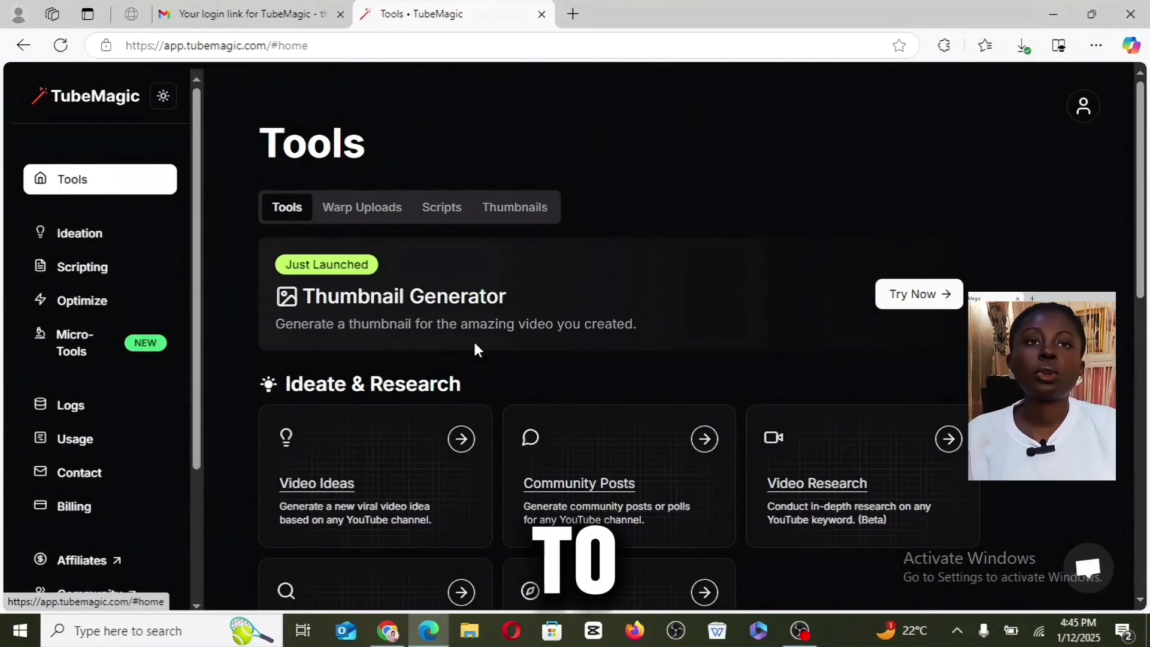
# Open TubeMagic's Warp Upload tool for titles, descriptions and tags
pyautogui.scroll(-6, 475, 346)
pyautogui.scroll(-6, 341, 359)
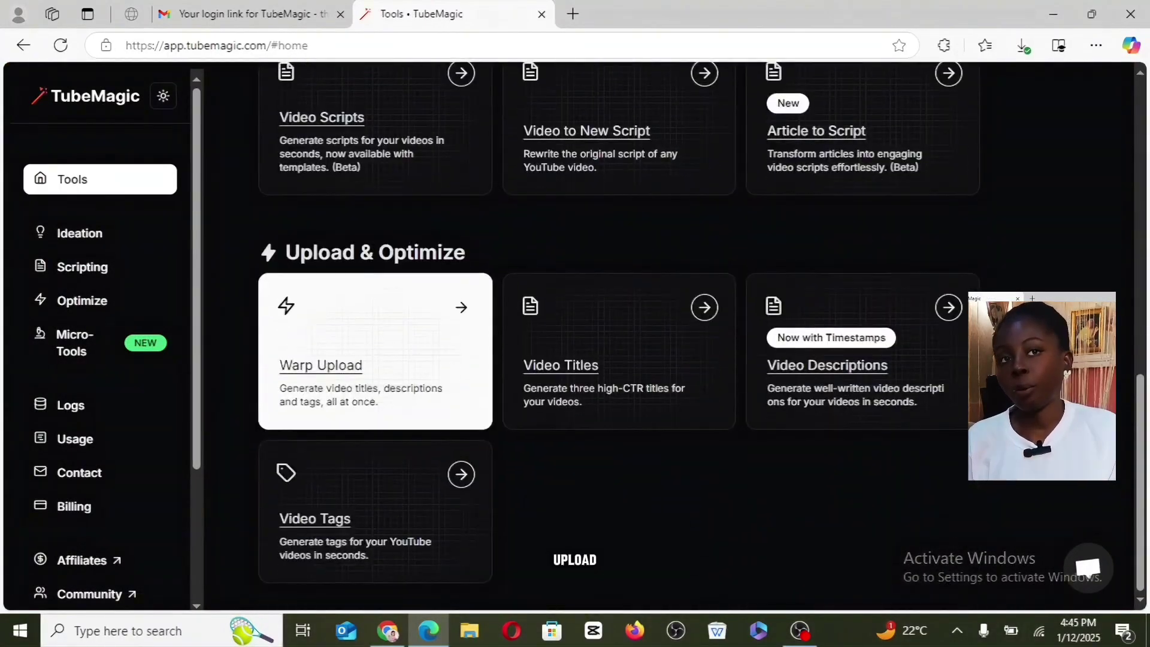
pyautogui.click(340, 356)
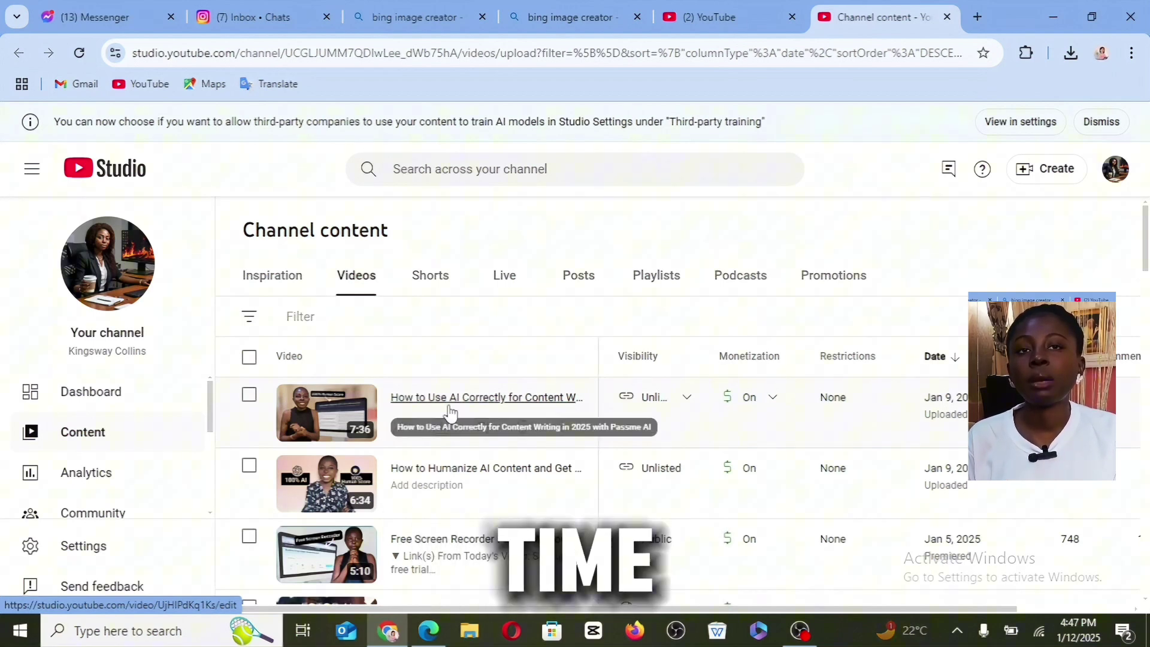
# Copy the shareable link of the newest YouTube Studio video about AI content writing
pyautogui.moveTo(585, 416)
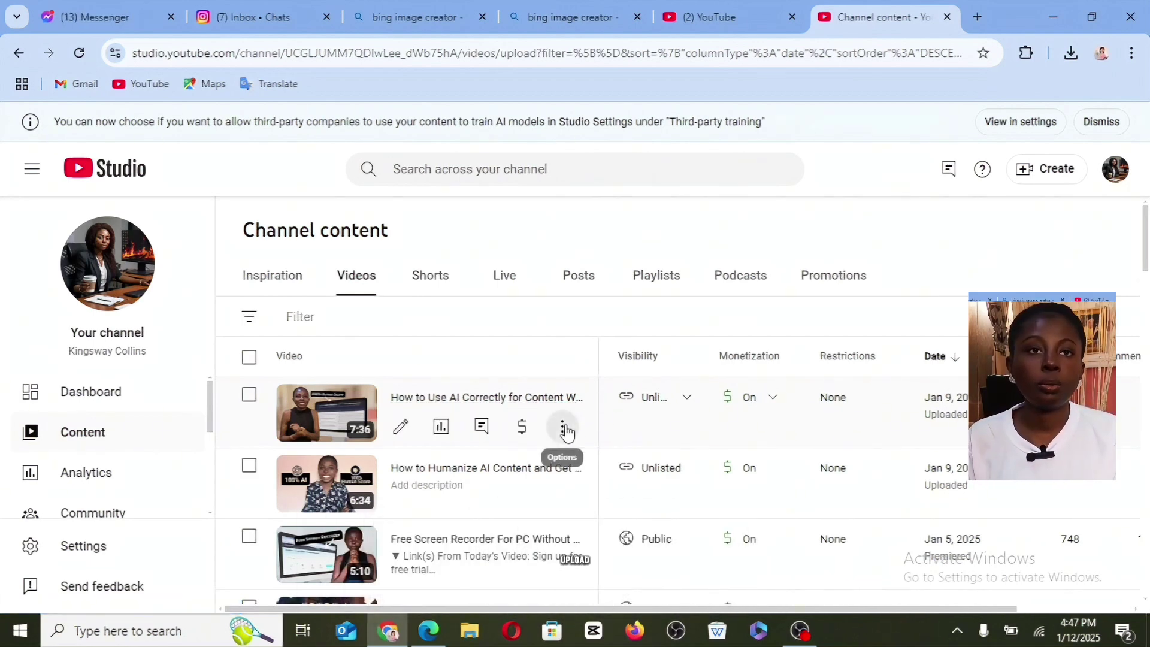
pyautogui.click(564, 428)
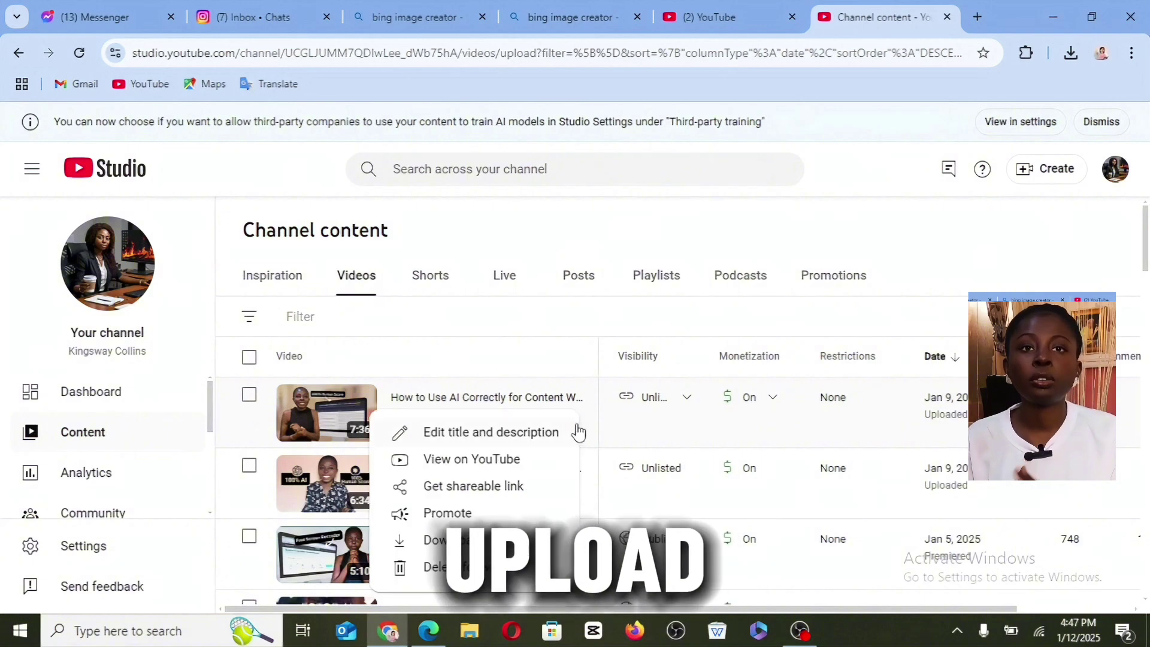
pyautogui.click(486, 493)
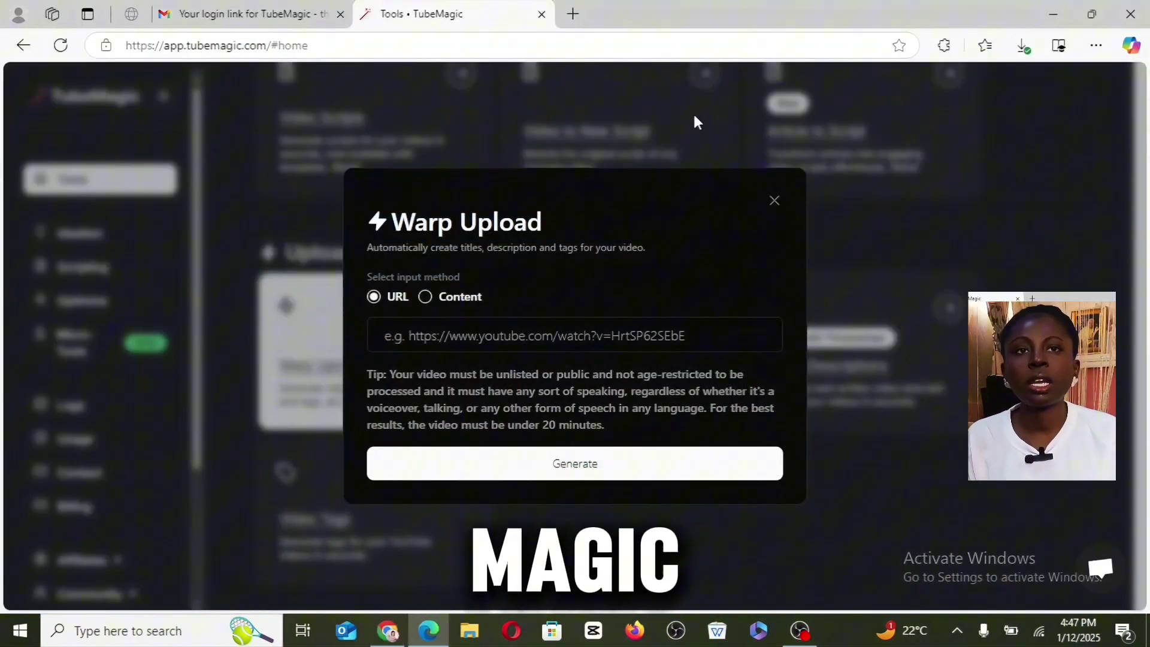
# Generate three titles, a hashtagged description and tags from the pasted video link
pyautogui.click(460, 343)
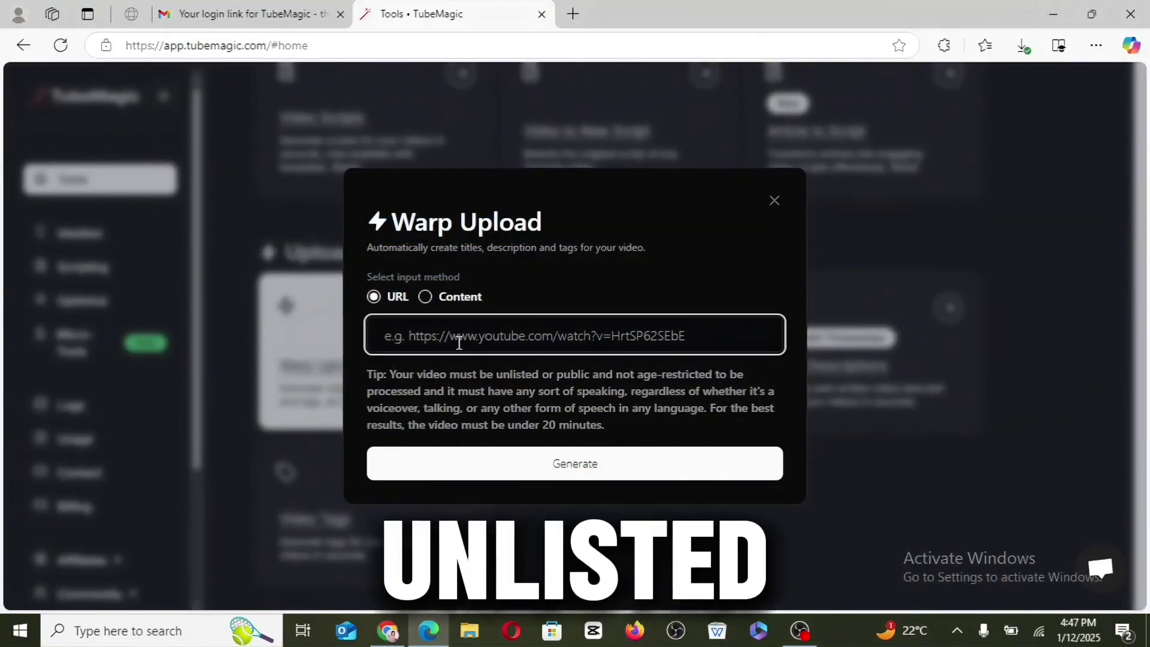
pyautogui.hotkey('ctrl', 'v')
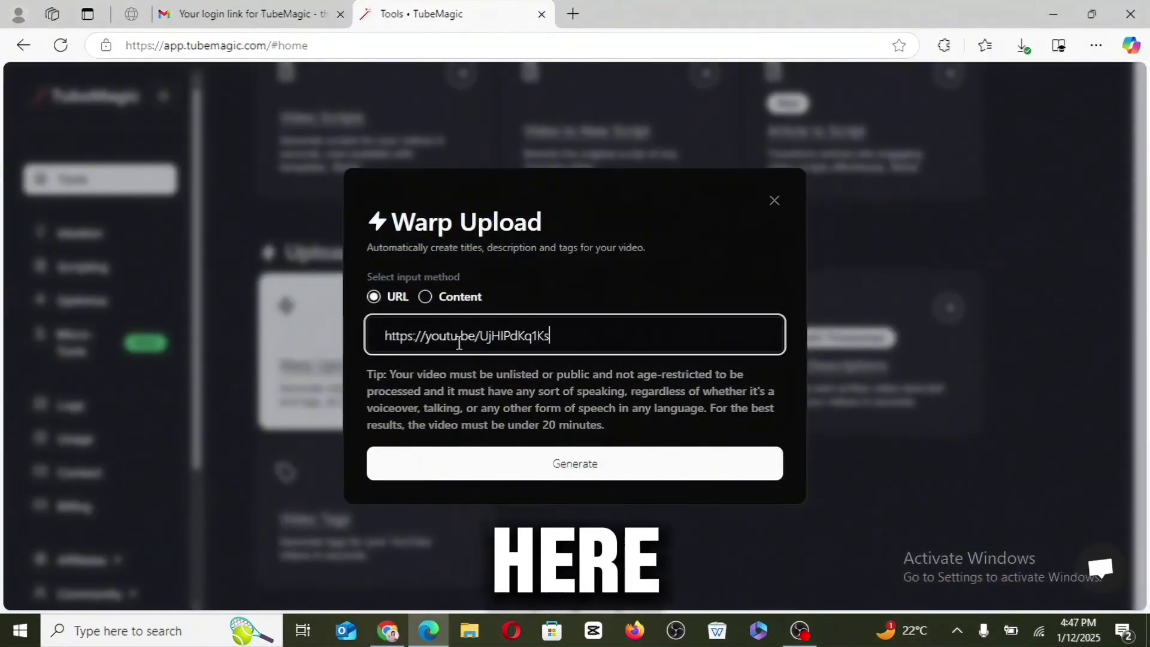
pyautogui.click(552, 464)
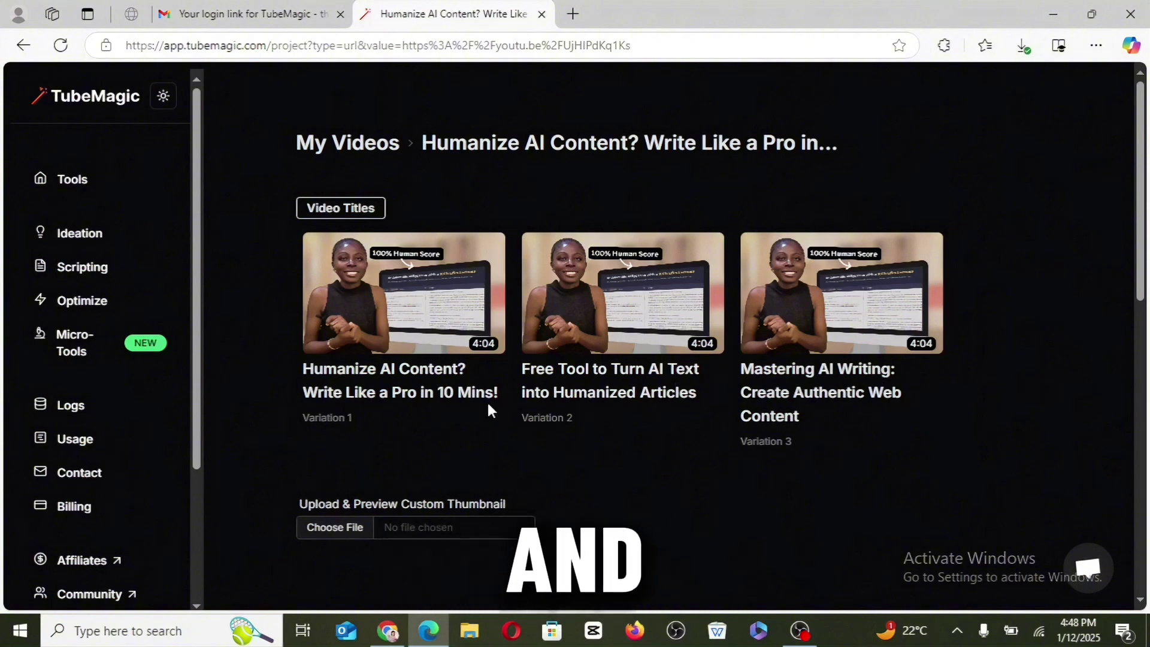
pyautogui.scroll(-8, 829, 396)
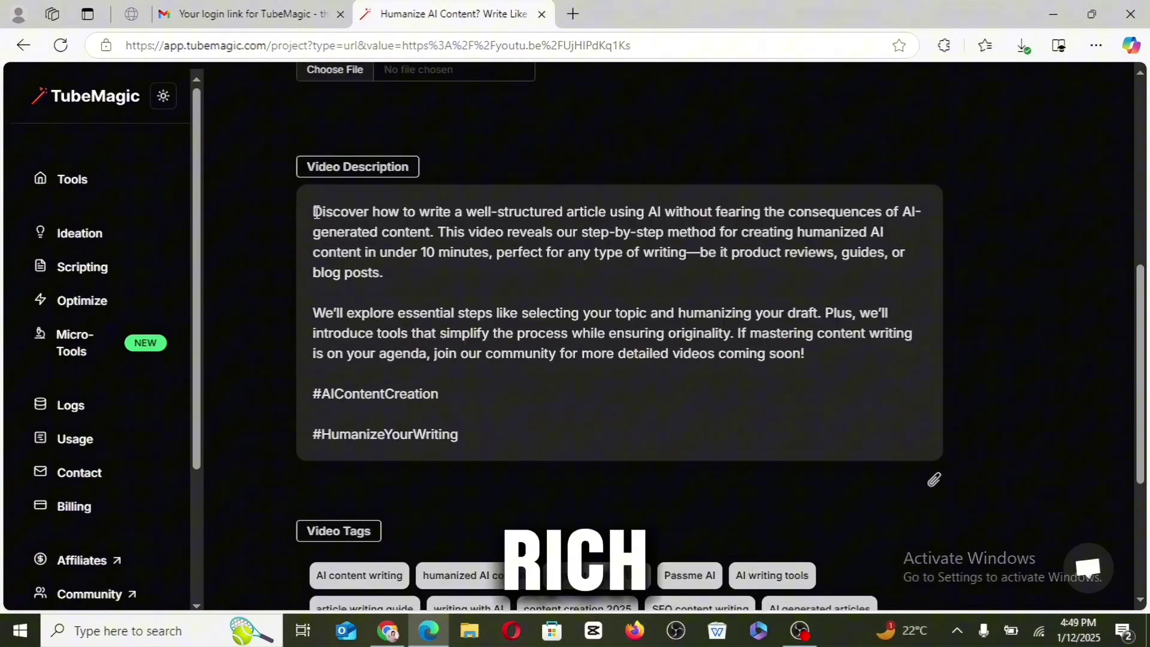
# Copy the generated video description
pyautogui.click(312, 213)
pyautogui.scroll(-4, 311, 214)
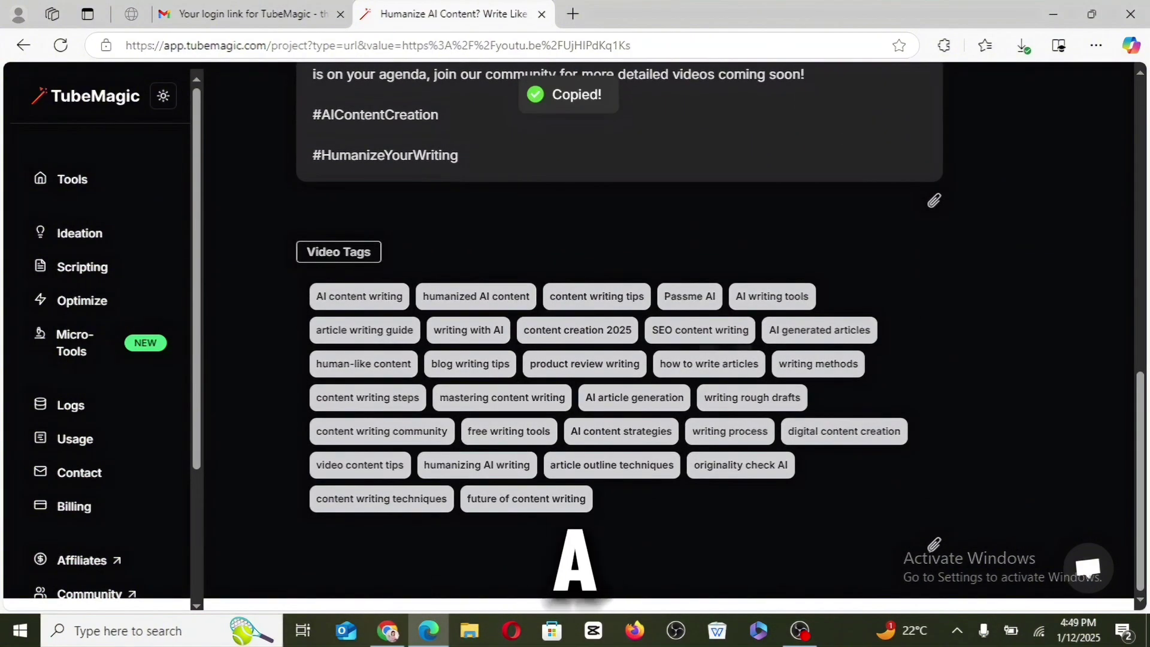
pyautogui.scroll(12, 620, 336)
pyautogui.scroll(-5, 620, 335)
pyautogui.scroll(-7, 620, 336)
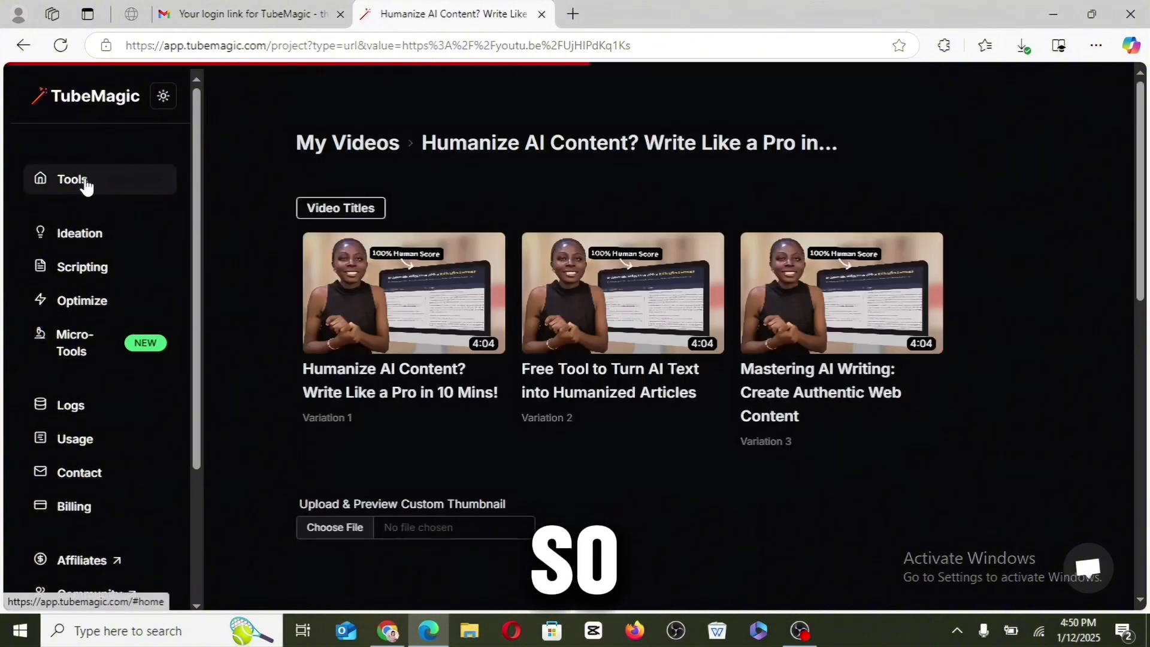
# Return to the Tools page and open the Article to Script card under Scripting
pyautogui.click(85, 183)
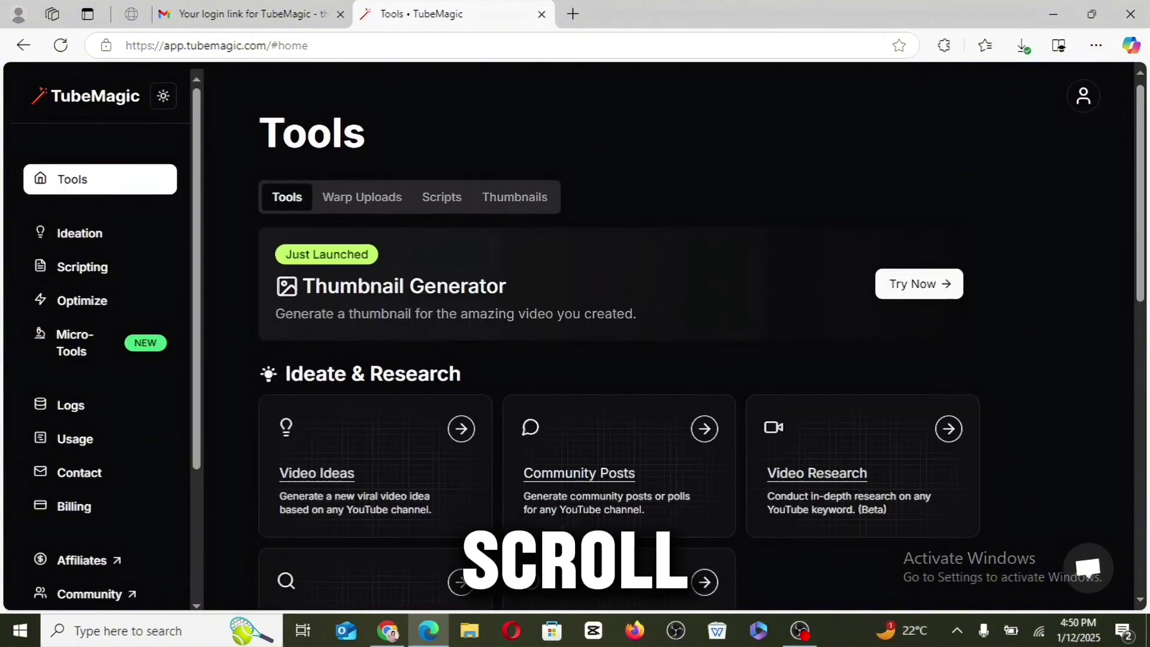
pyautogui.scroll(-10, 455, 389)
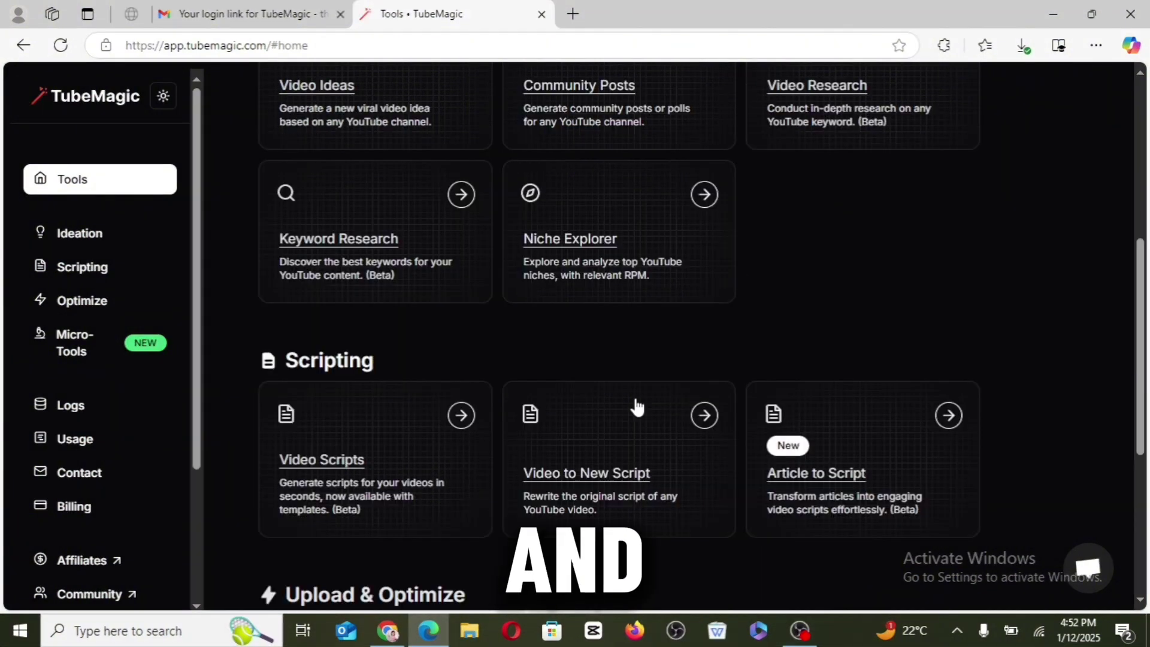
pyautogui.scroll(-2, 689, 419)
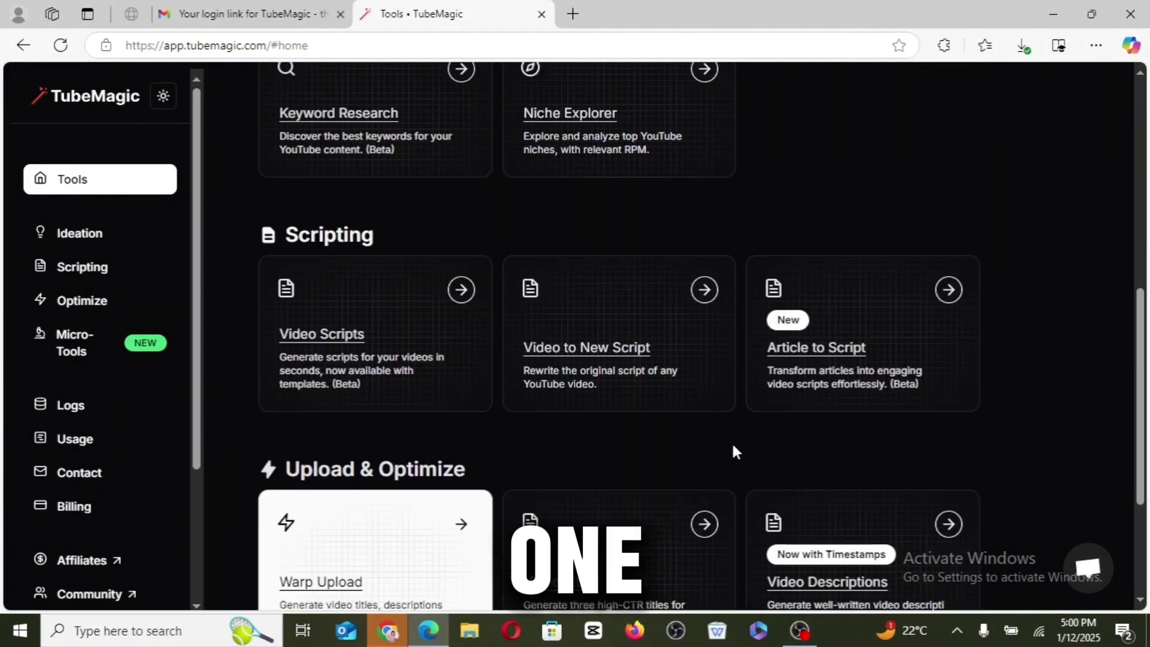
pyautogui.click(813, 366)
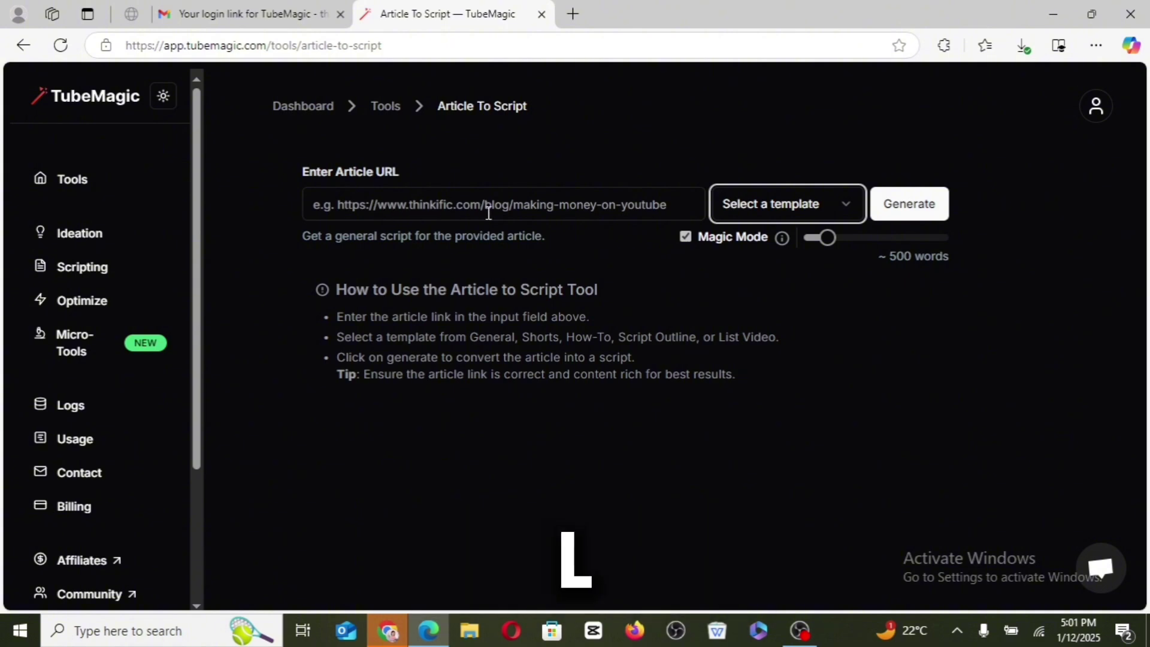
# Choose the Shorts template, paste the Wix blog article URL, and generate the script
pyautogui.click(846, 205)
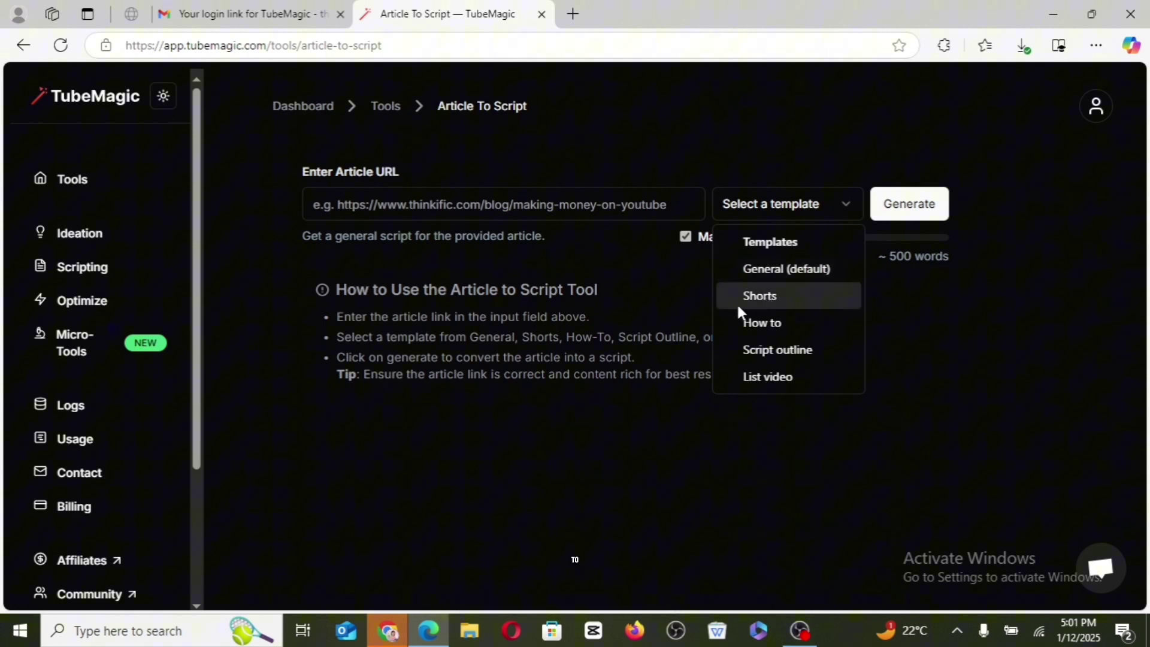
pyautogui.click(777, 306)
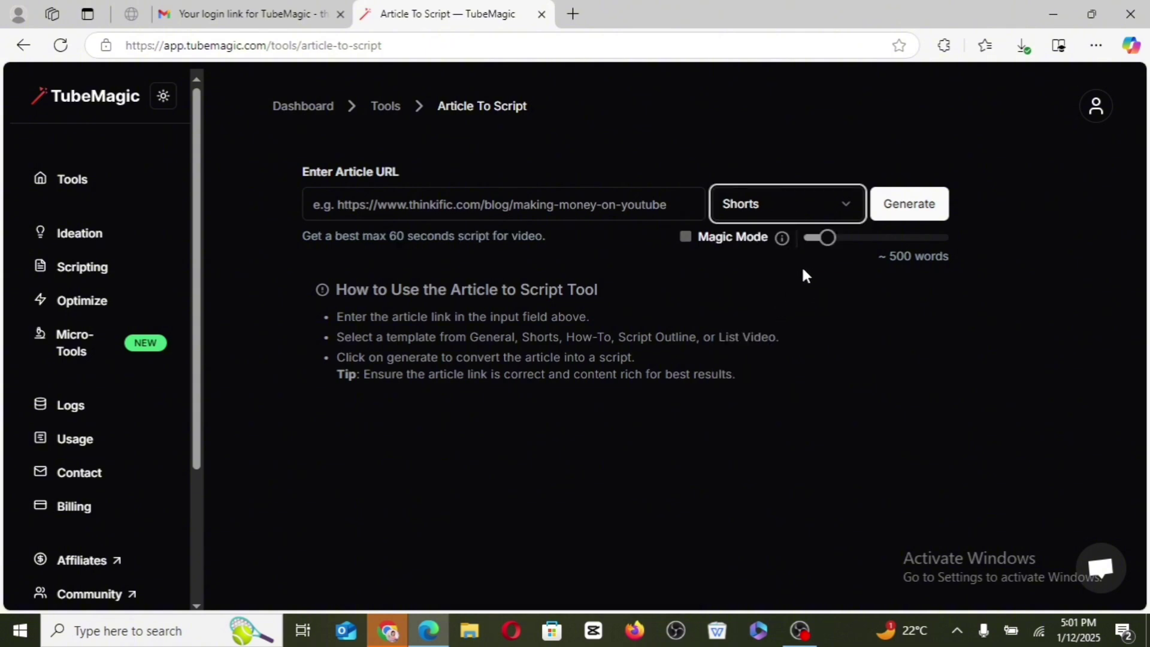
pyautogui.click(563, 214)
pyautogui.hotkey('ctrl', 'v')
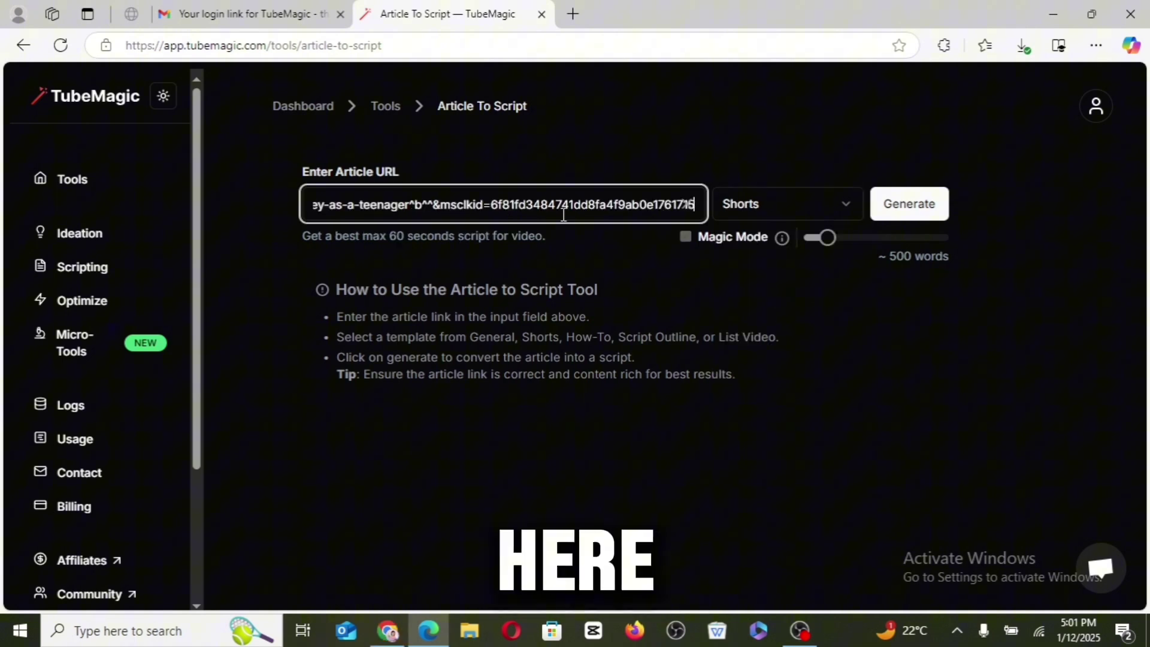
pyautogui.click(883, 207)
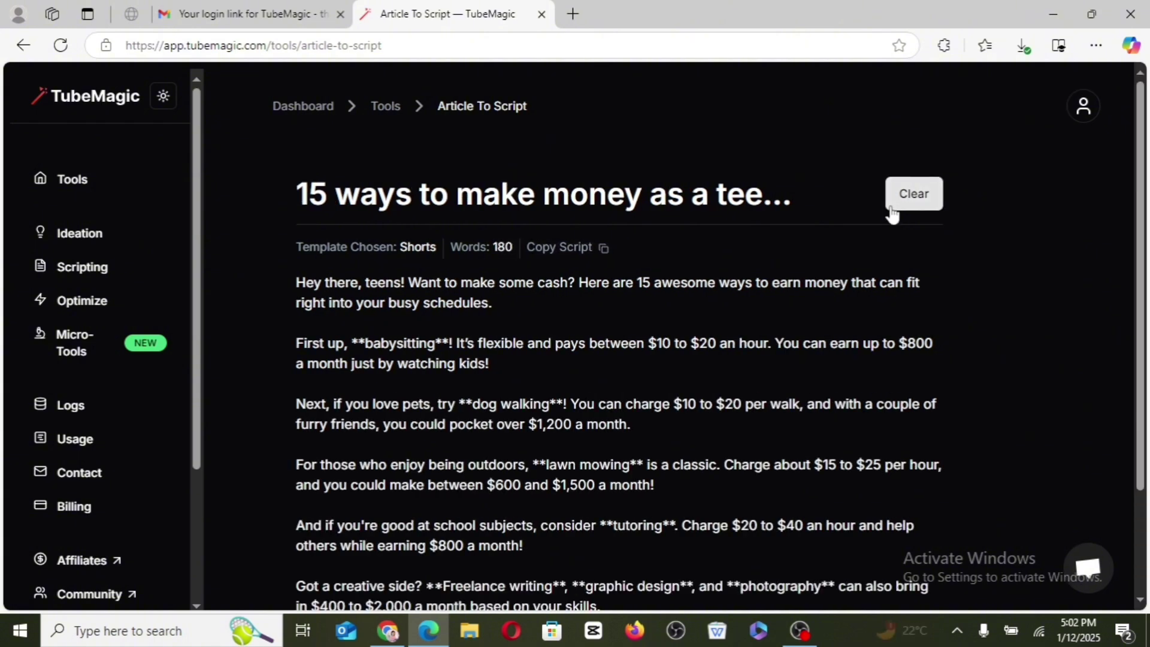
# Scroll through the 180-word Shorts script '15 ways to make money as a teenager'
pyautogui.scroll(-2, 893, 215)
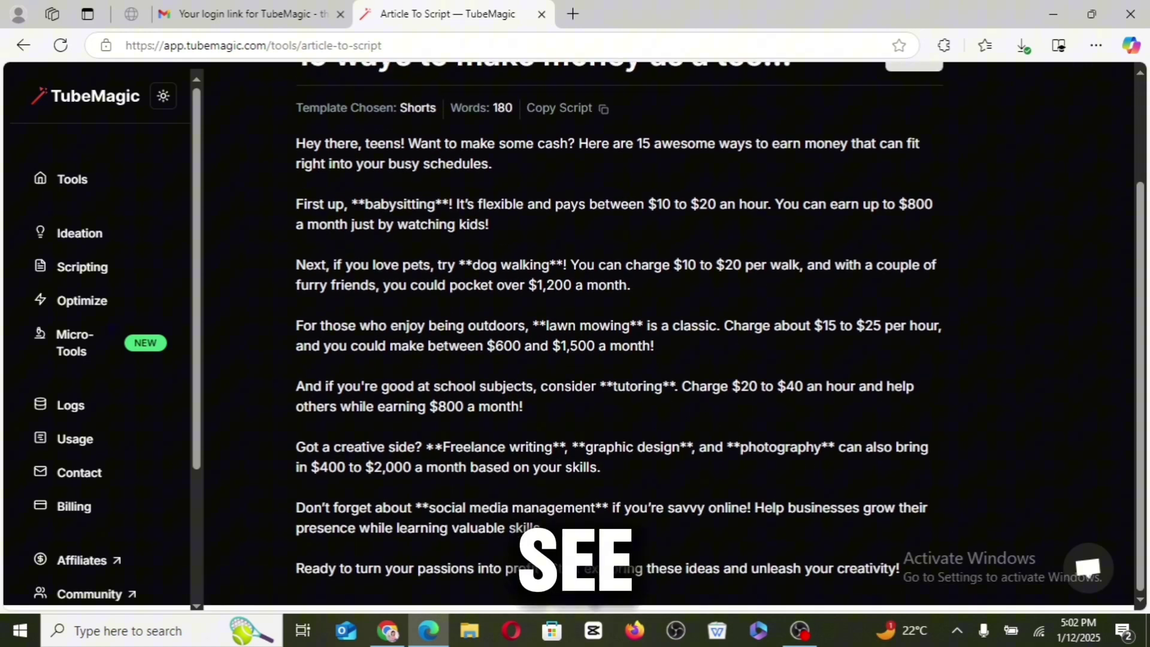
pyautogui.scroll(1, 893, 214)
pyautogui.scroll(-1, 719, 359)
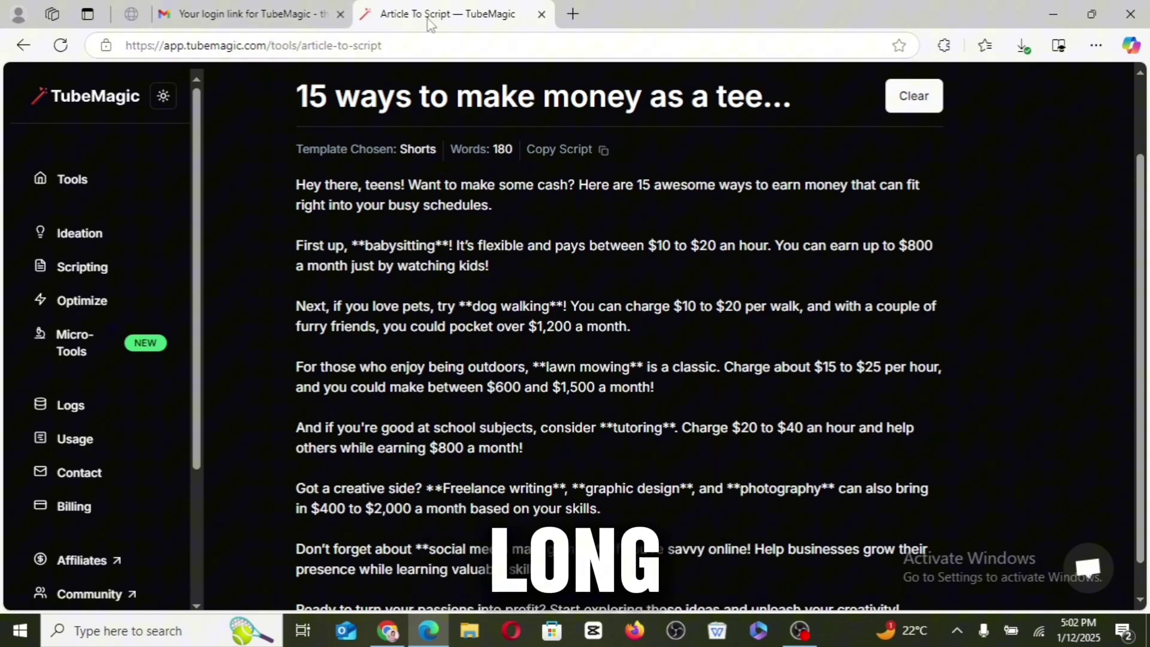
pyautogui.click(382, 638)
pyautogui.scroll(-15, 539, 335)
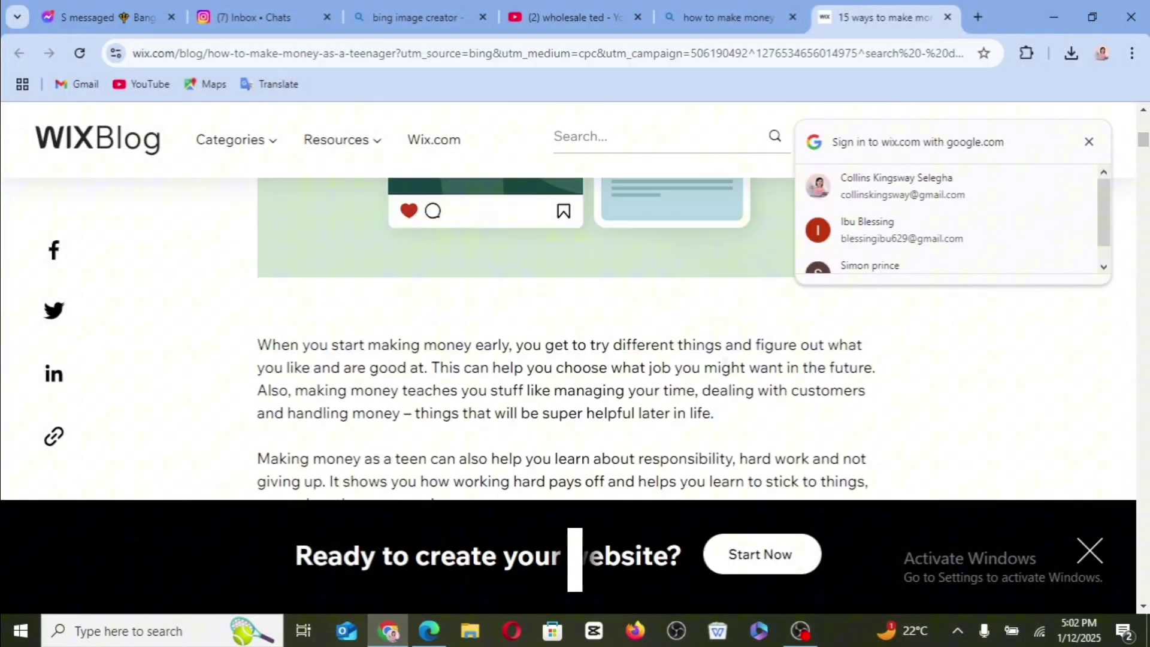
pyautogui.scroll(-10, 563, 339)
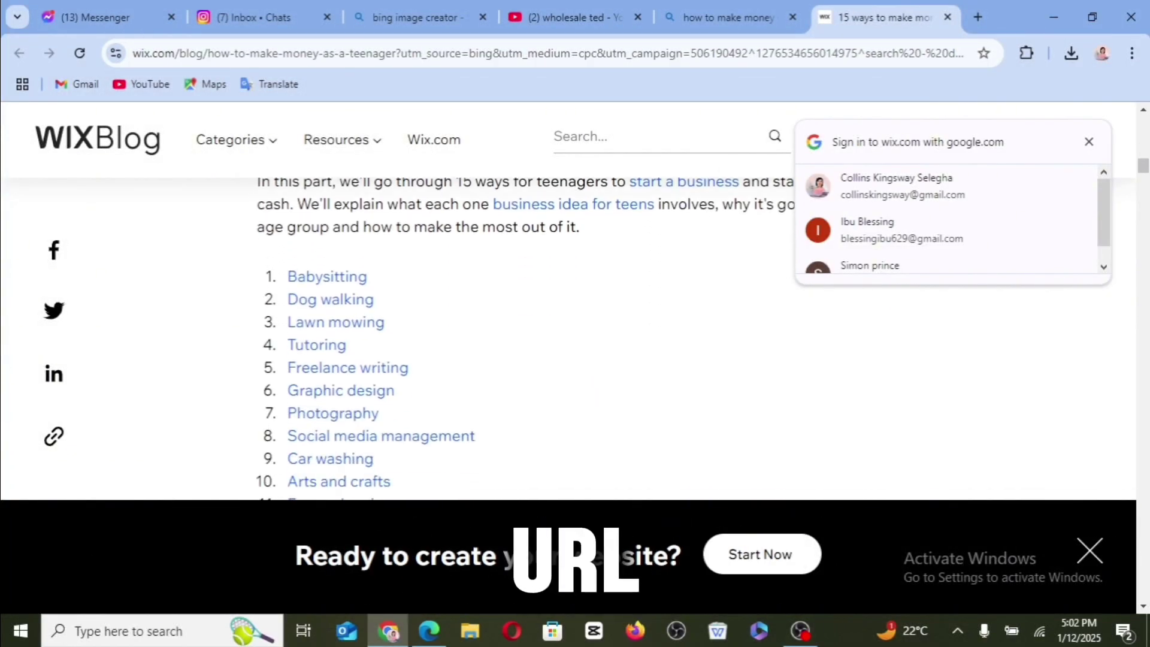
pyautogui.scroll(-15, 564, 338)
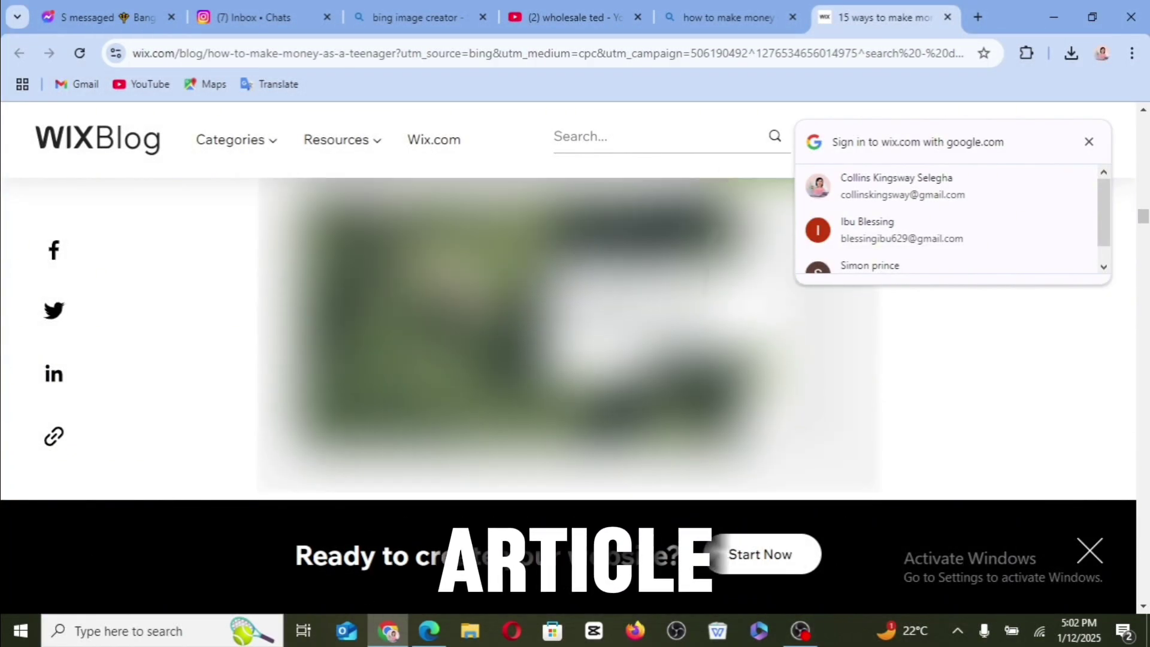
pyautogui.scroll(-15, 563, 338)
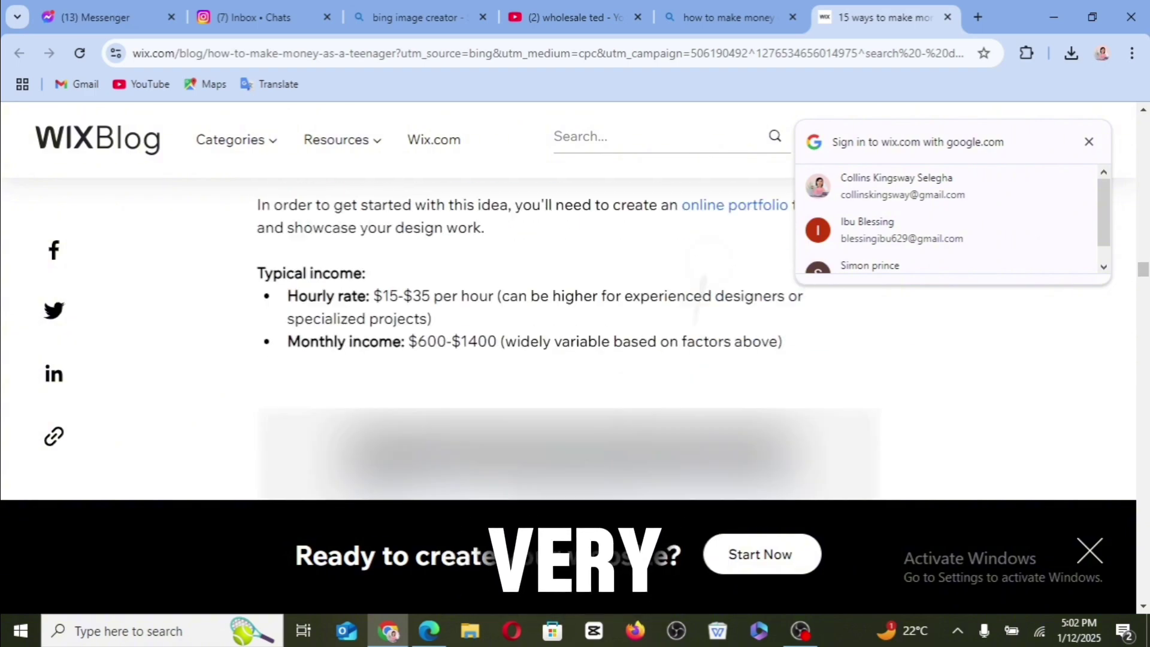
# Close the article view and go back to the Tools page's Ideate & Research cards
pyautogui.click(1065, 14)
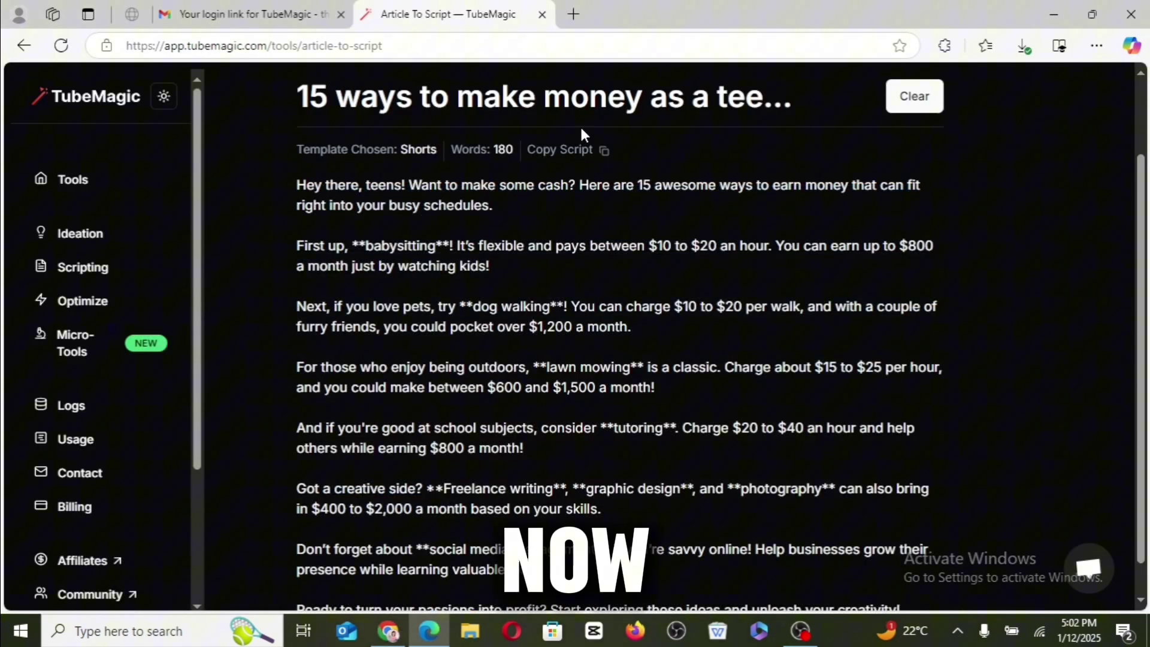
pyautogui.scroll(-1, 580, 125)
pyautogui.scroll(2, 580, 125)
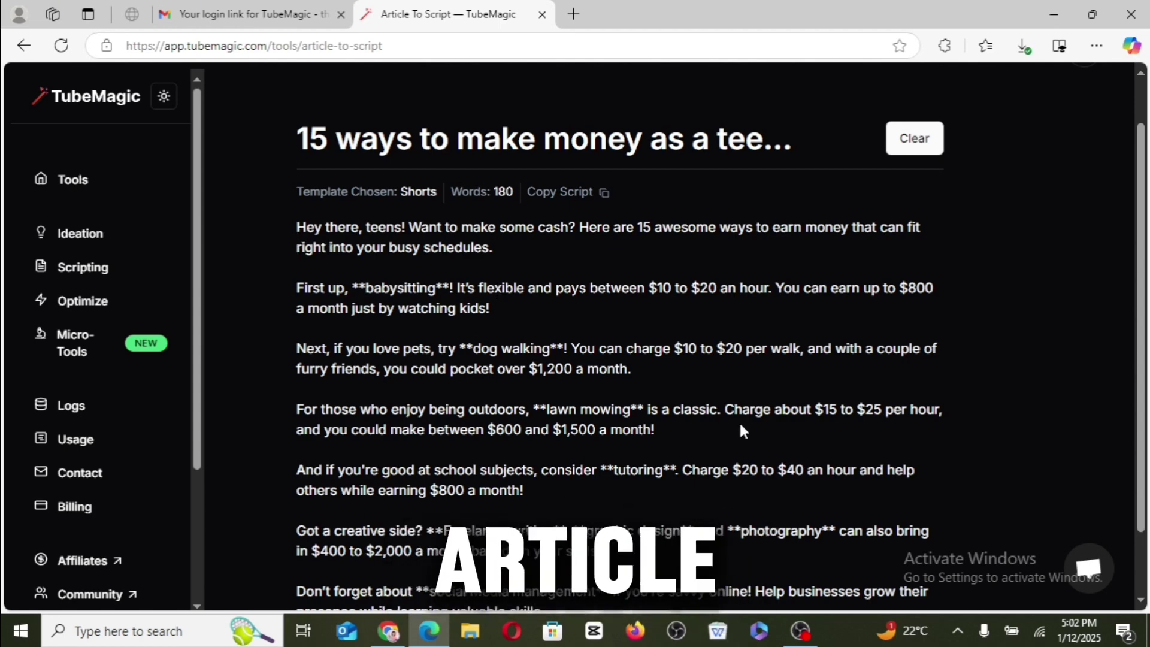
pyautogui.click(78, 183)
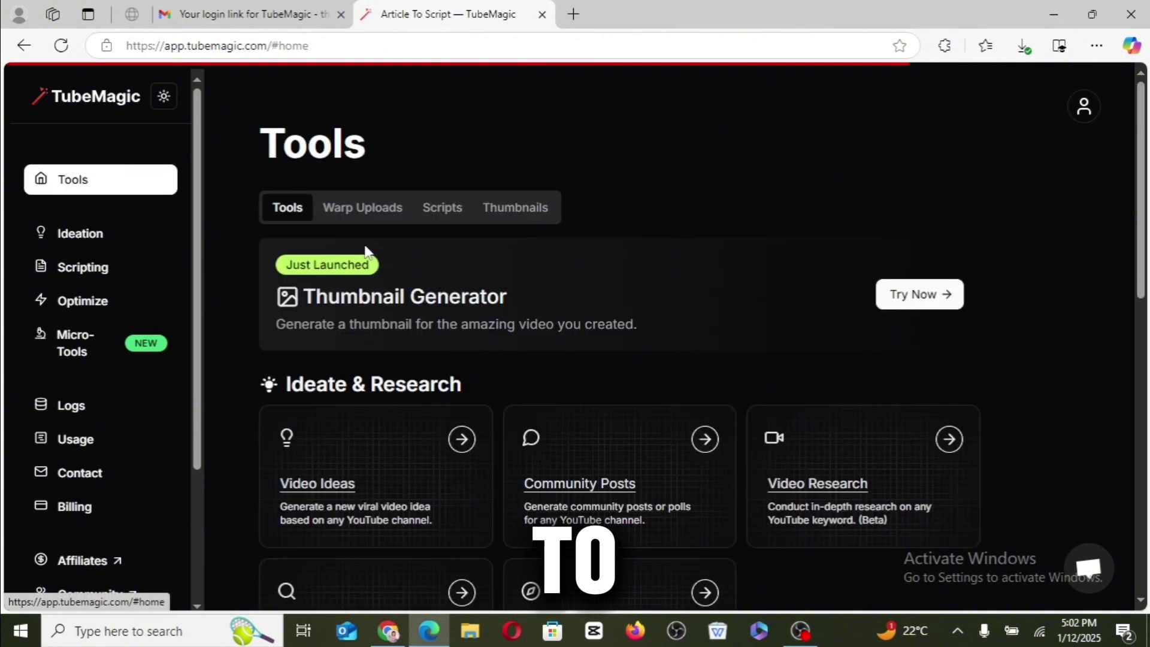
pyautogui.scroll(-4, 604, 278)
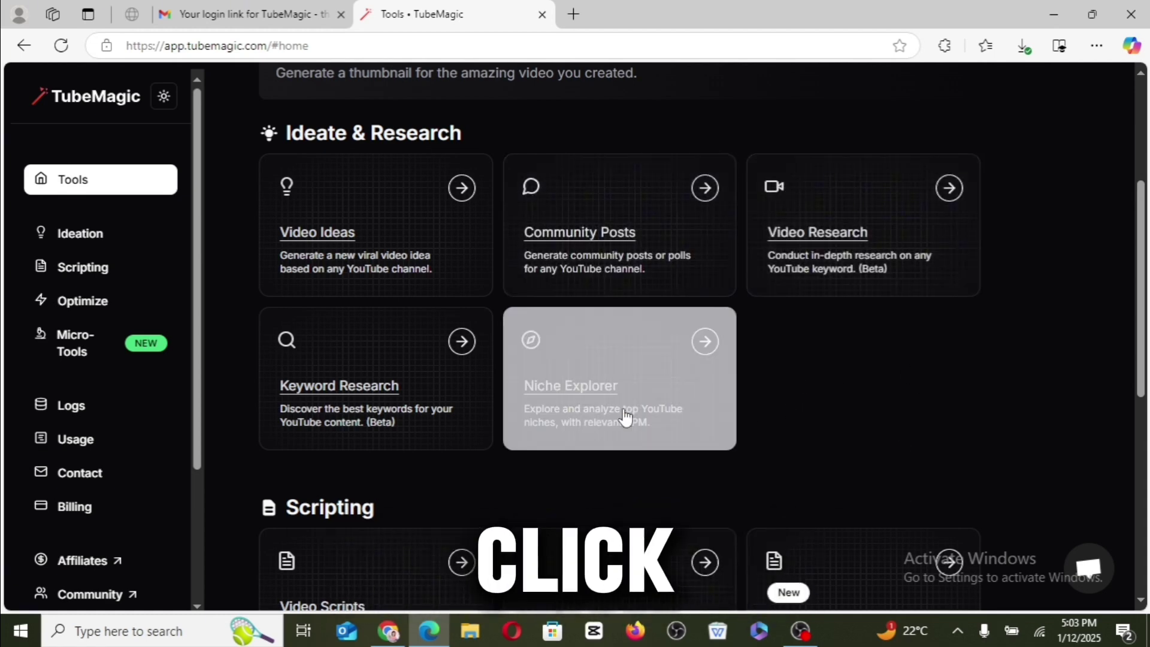
# Open Niche Explorer and scroll through the Health and Wealth RPM tables to Make Money Online ($25.00)
pyautogui.click(669, 418)
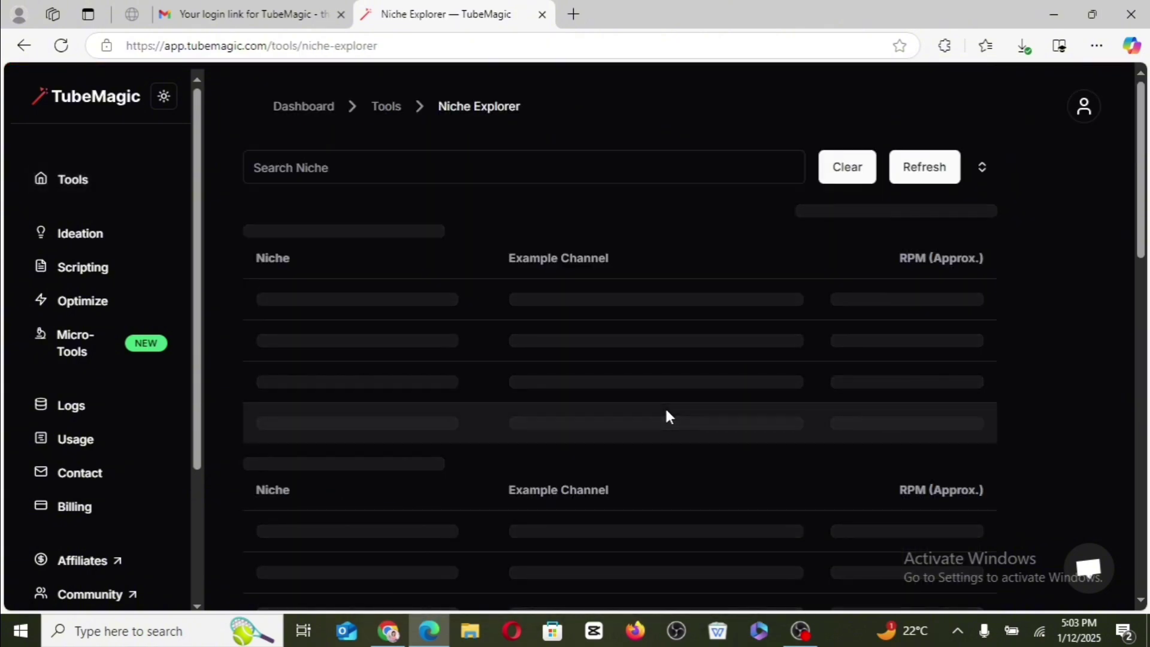
pyautogui.scroll(-3, 665, 413)
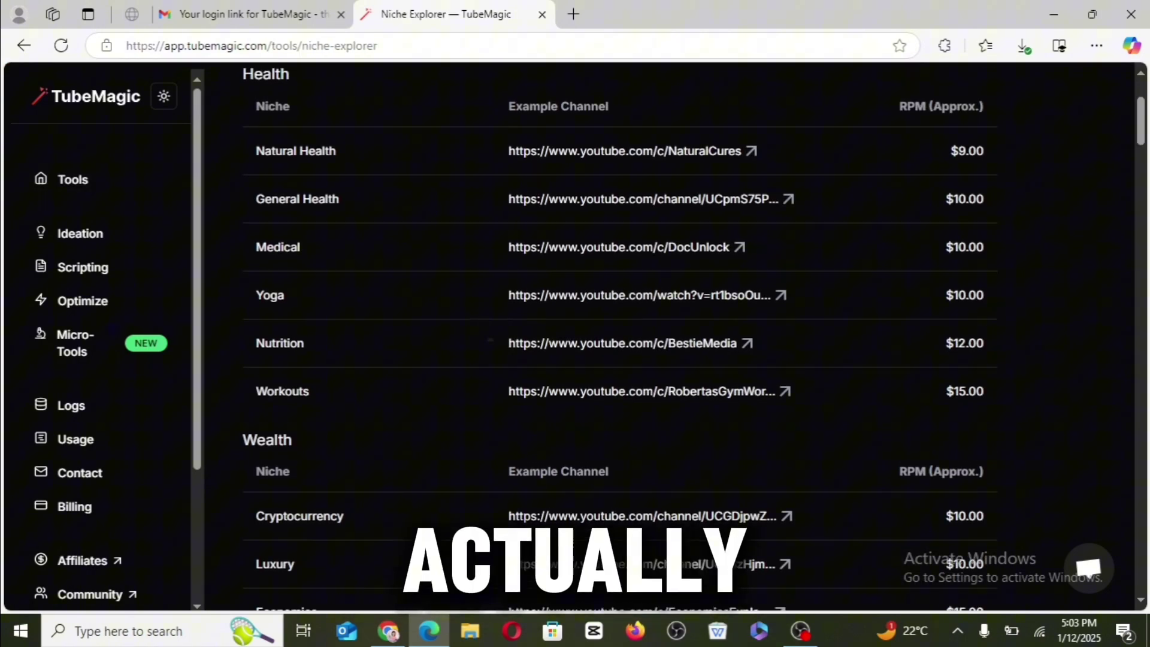
pyautogui.scroll(2, 485, 360)
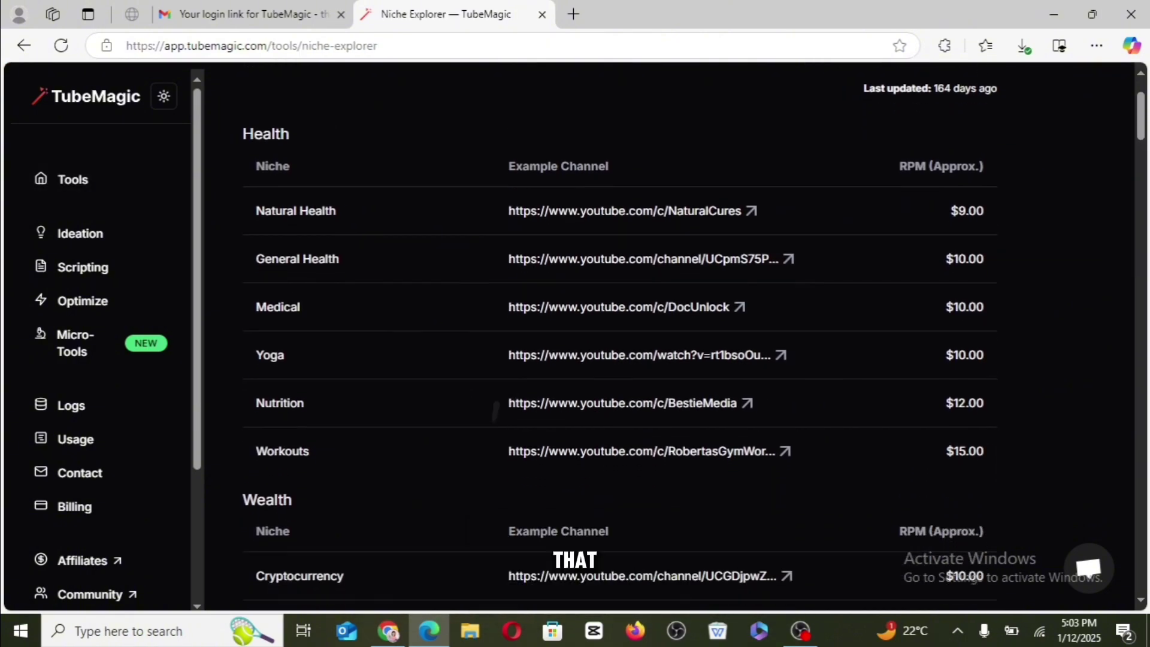
pyautogui.scroll(1, 493, 436)
pyautogui.scroll(-2, 494, 436)
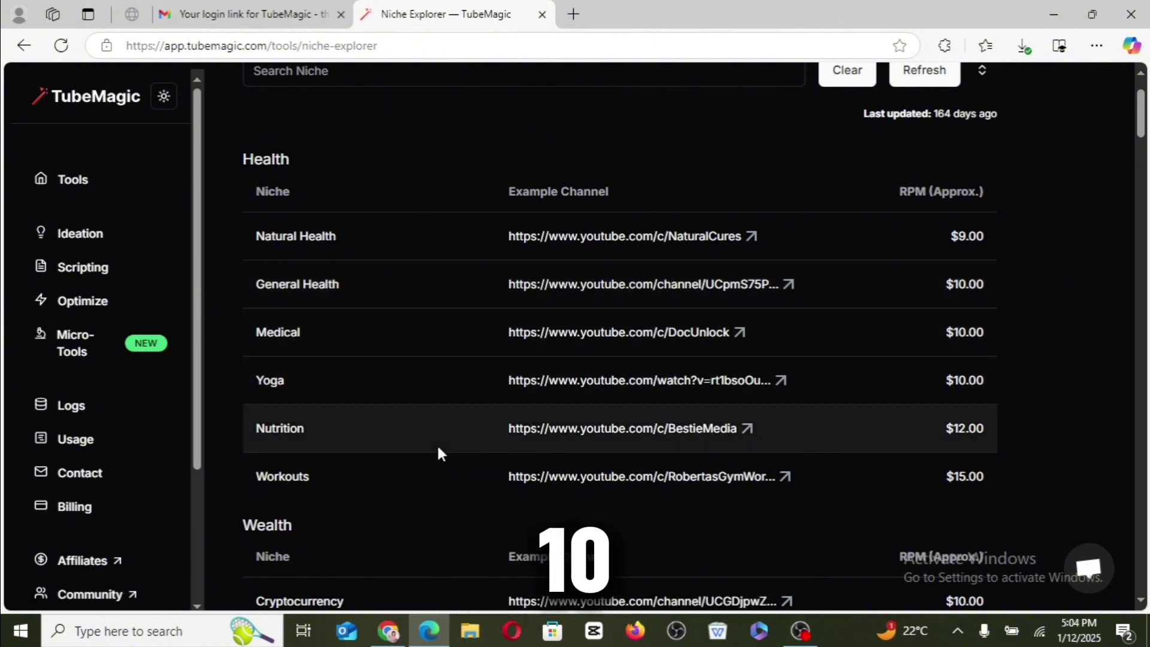
pyautogui.scroll(-5, 436, 452)
pyautogui.scroll(-3, 620, 350)
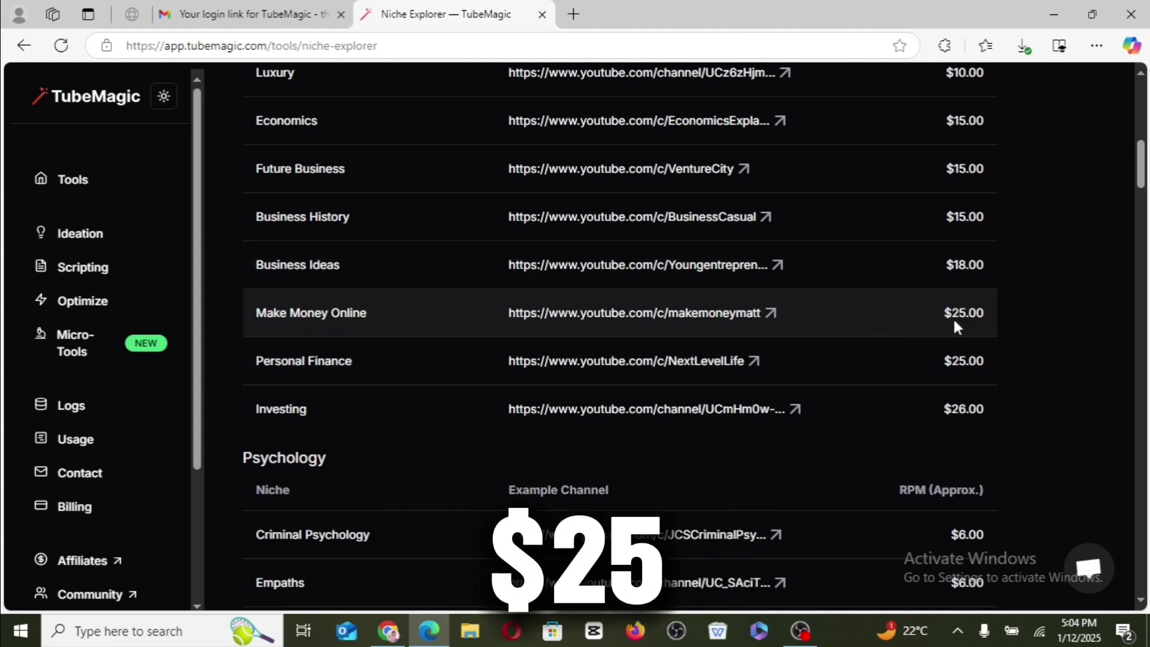
# Open the makemoneymatt example channel's Videos list and scroll through its uploads
pyautogui.click(639, 326)
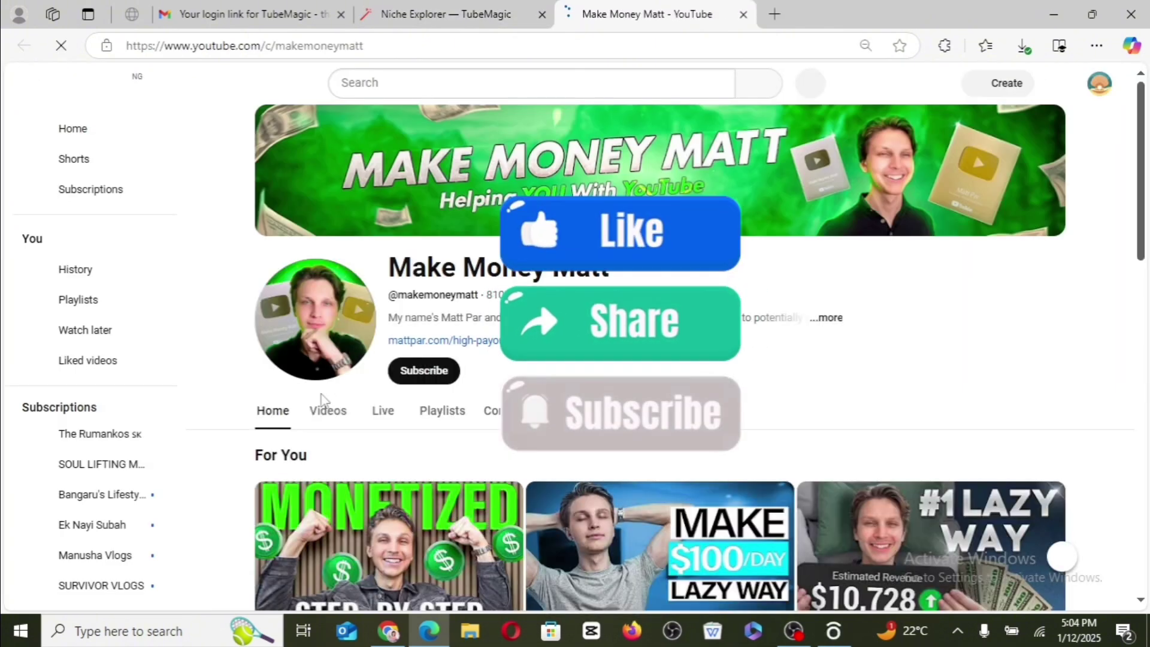
pyautogui.click(330, 413)
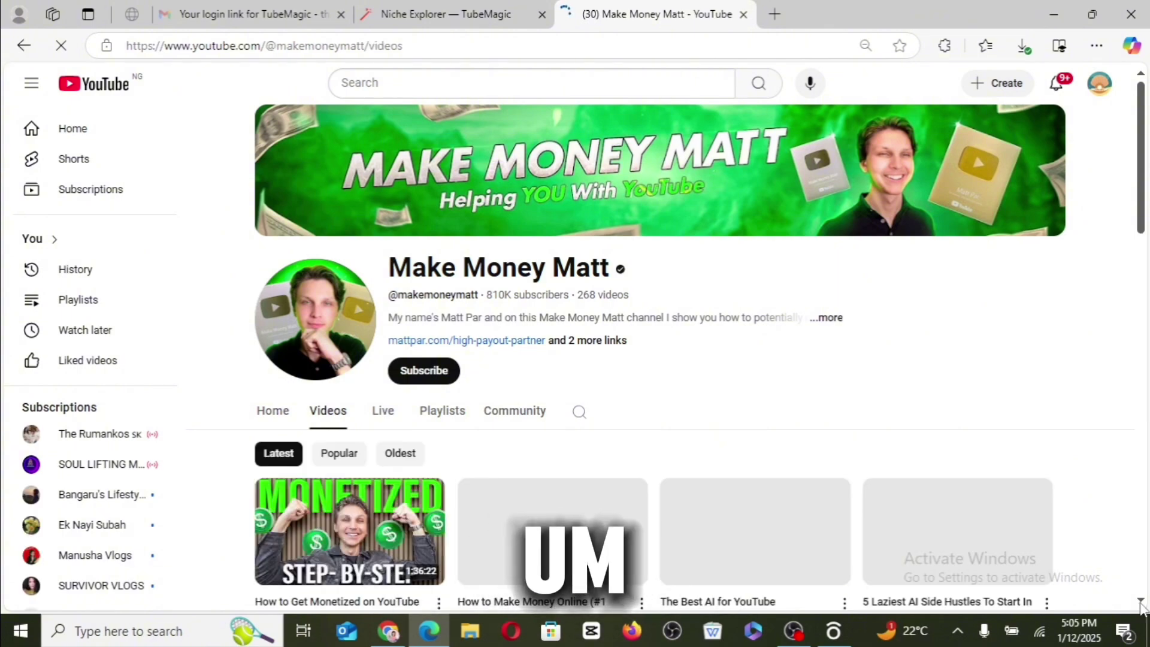
pyautogui.scroll(-2, 1141, 608)
pyautogui.scroll(-2, 667, 357)
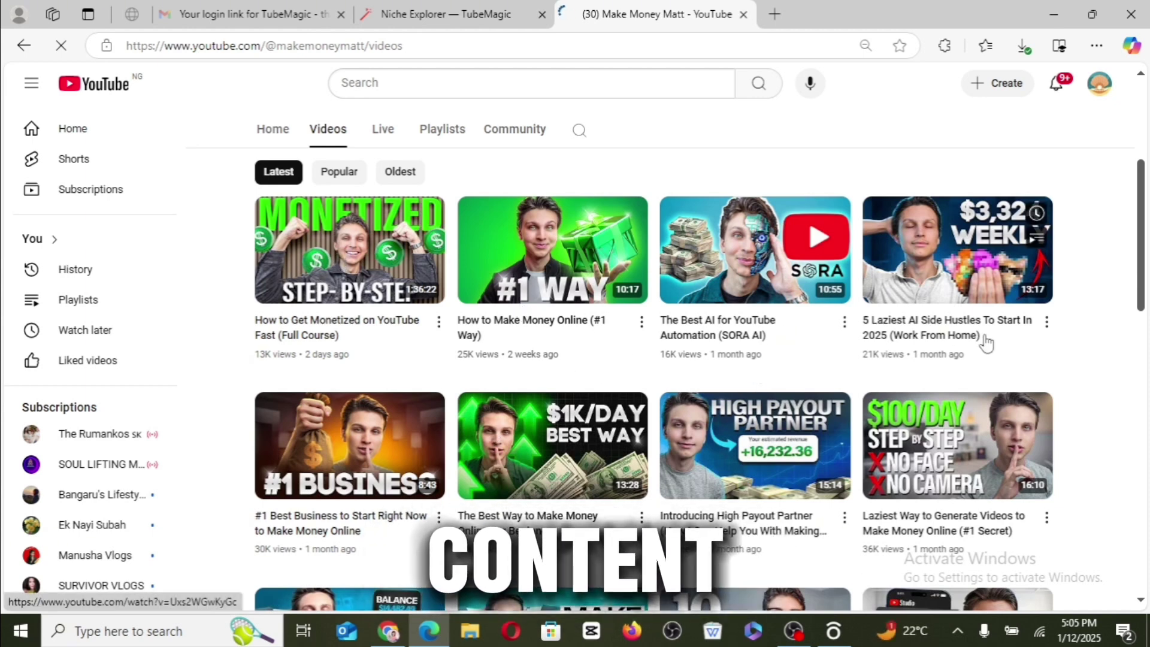
pyautogui.scroll(-1, 642, 287)
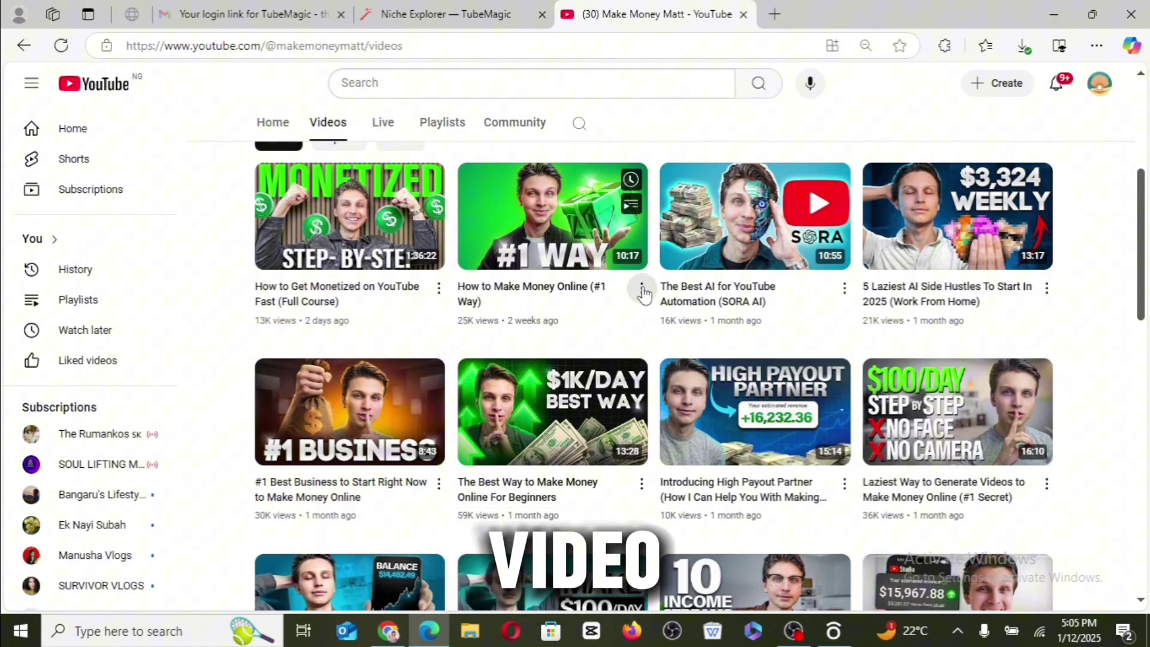
# Copy the share link of the second video, 'How to Make Money Online (#1 Way)'
pyautogui.click(642, 288)
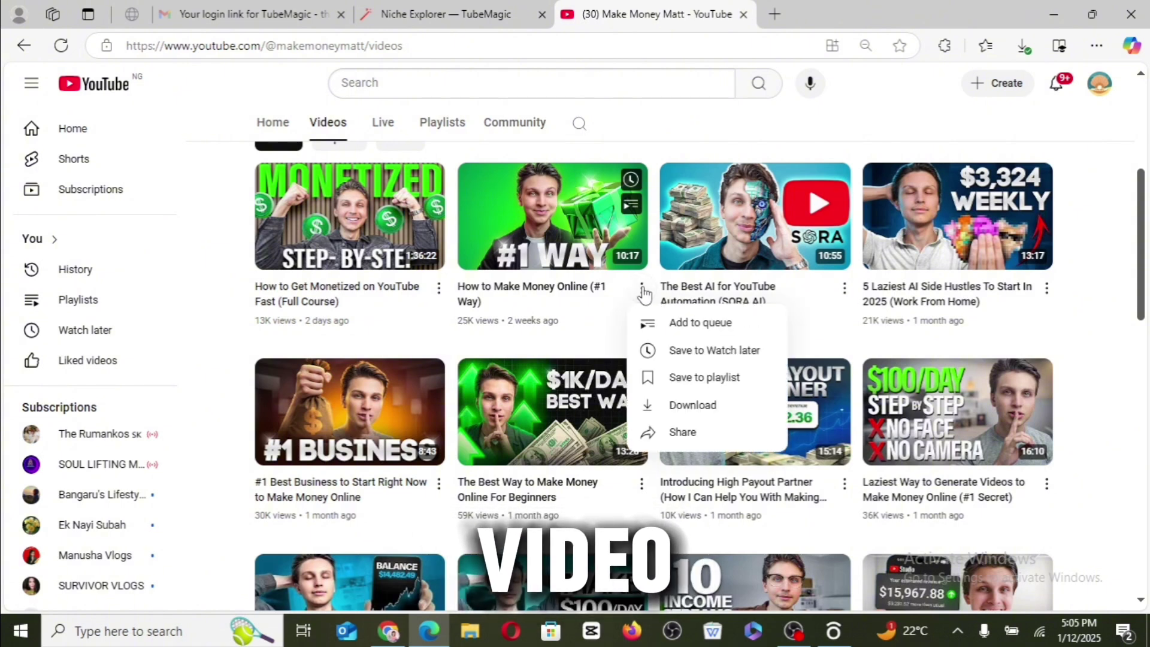
pyautogui.click(686, 432)
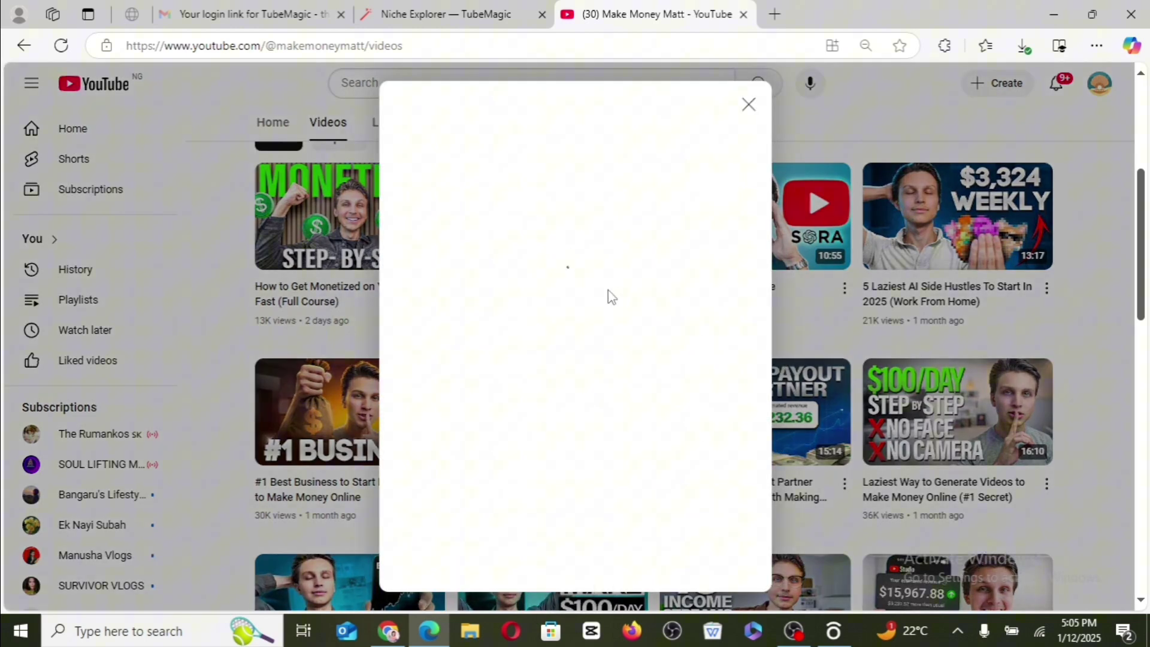
pyautogui.click(722, 361)
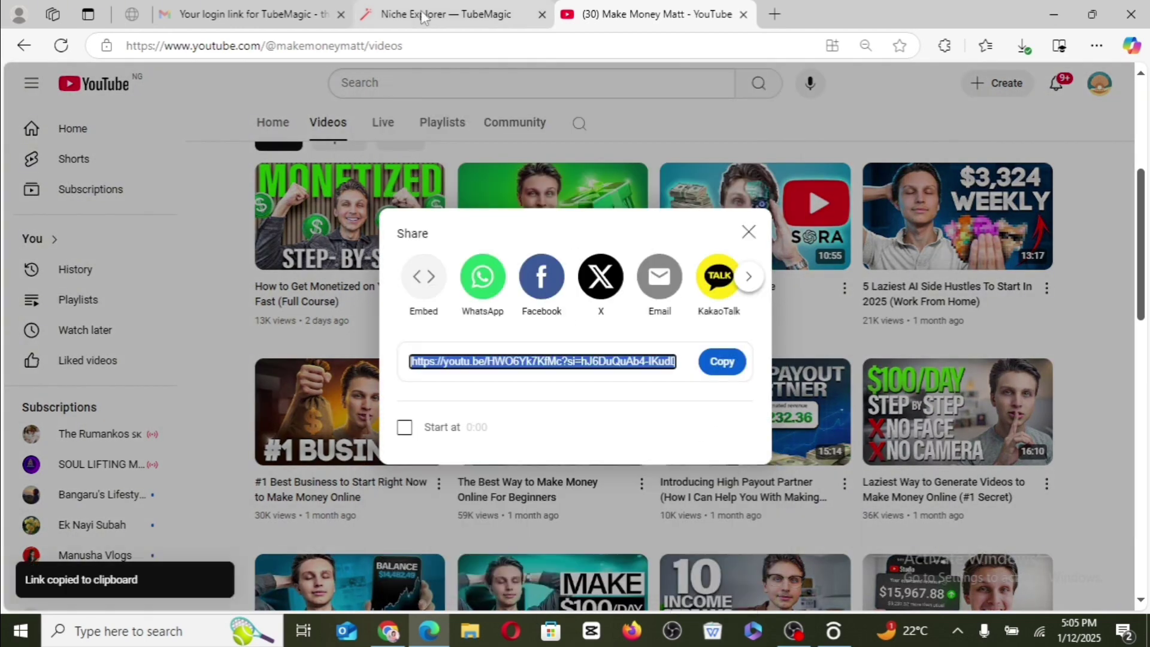
# Paste the copied YouTube link into Video to New Script and generate a rewritten script
pyautogui.click(453, 20)
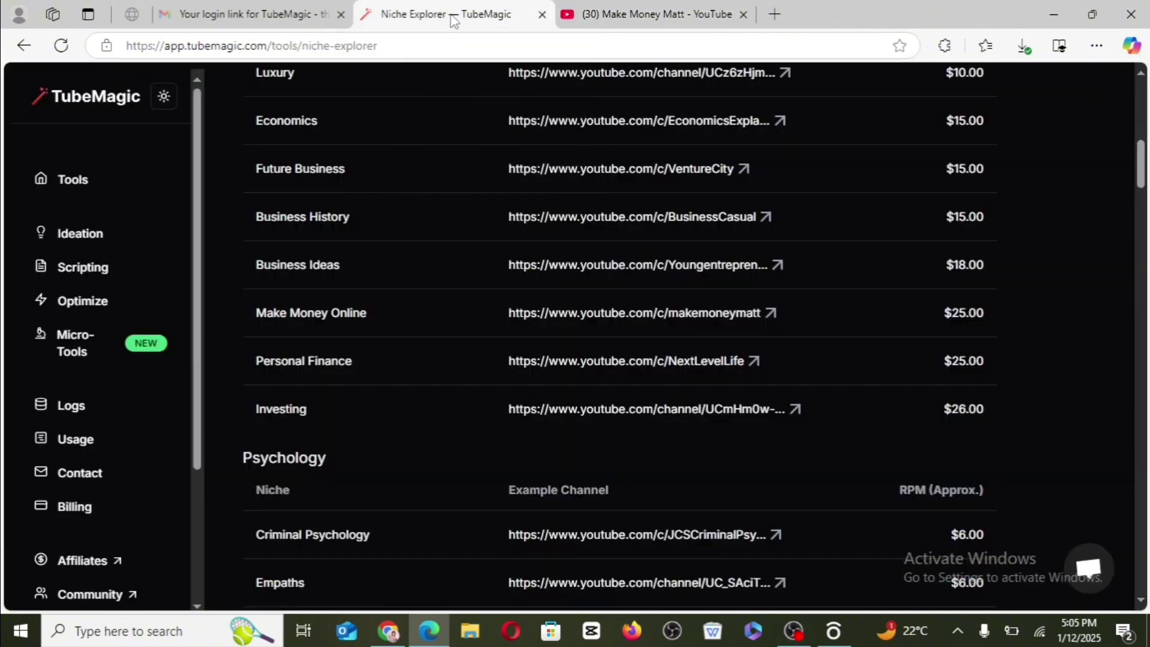
pyautogui.click(81, 182)
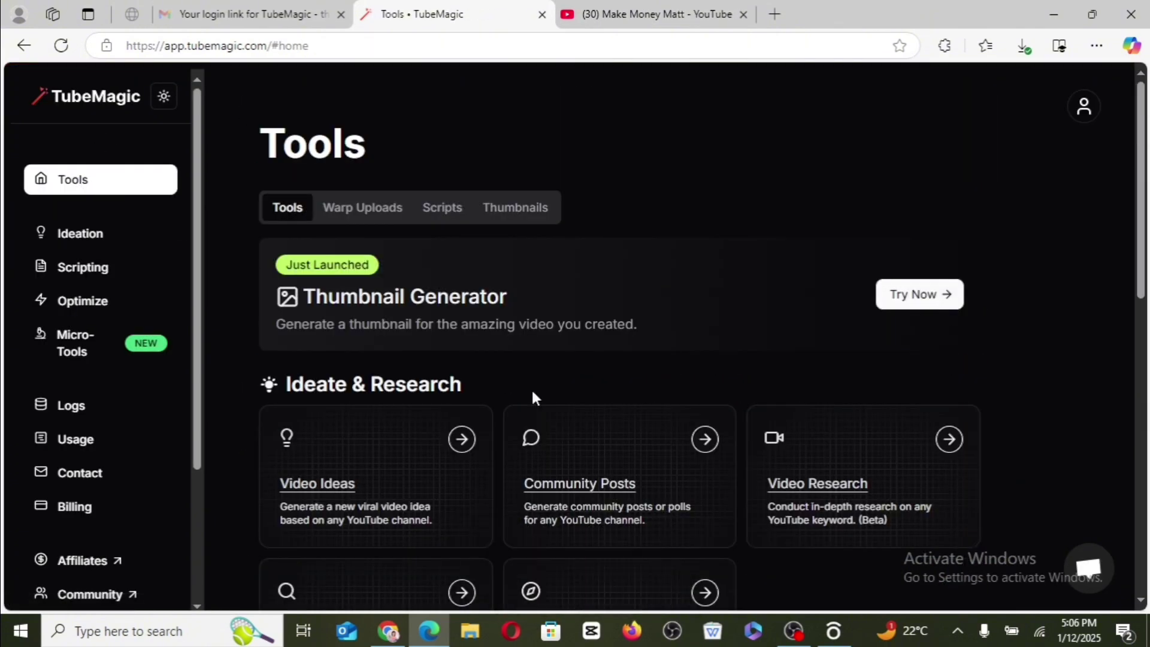
pyautogui.scroll(-8, 533, 394)
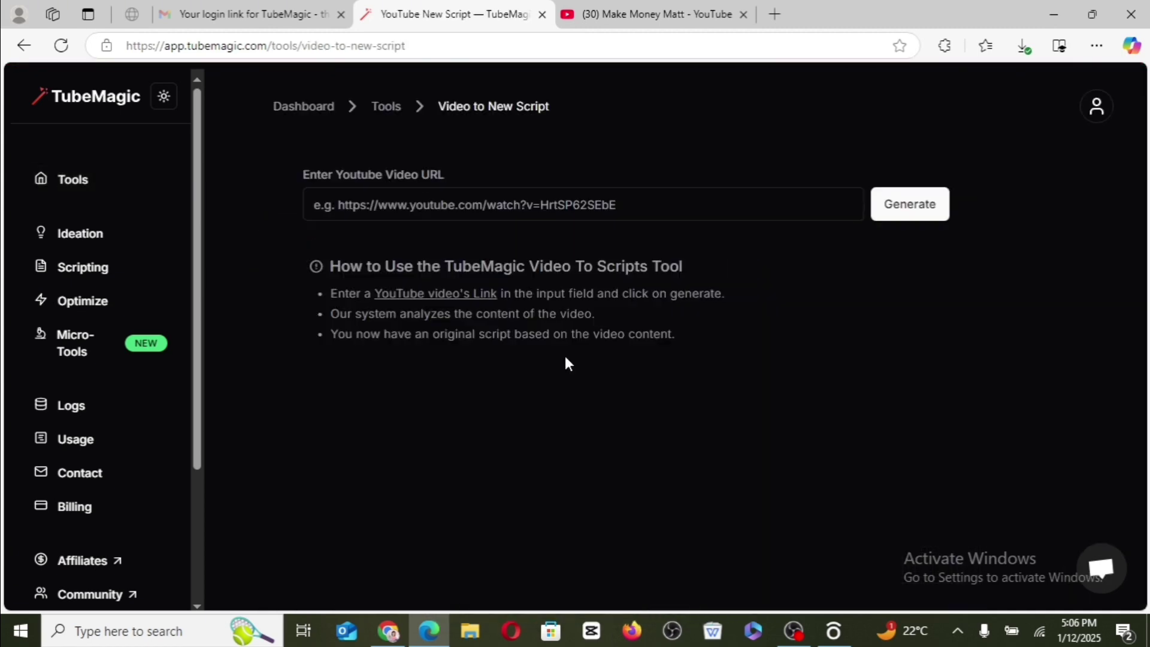
pyautogui.click(455, 210)
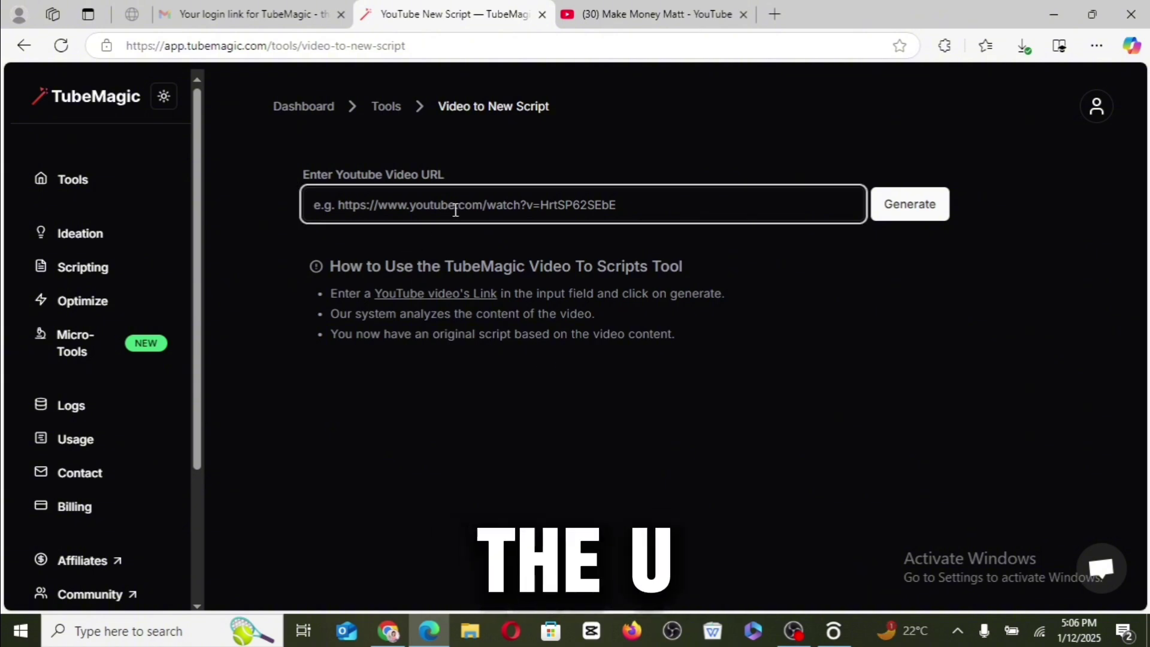
pyautogui.hotkey('ctrl', 'v')
pyautogui.click(896, 204)
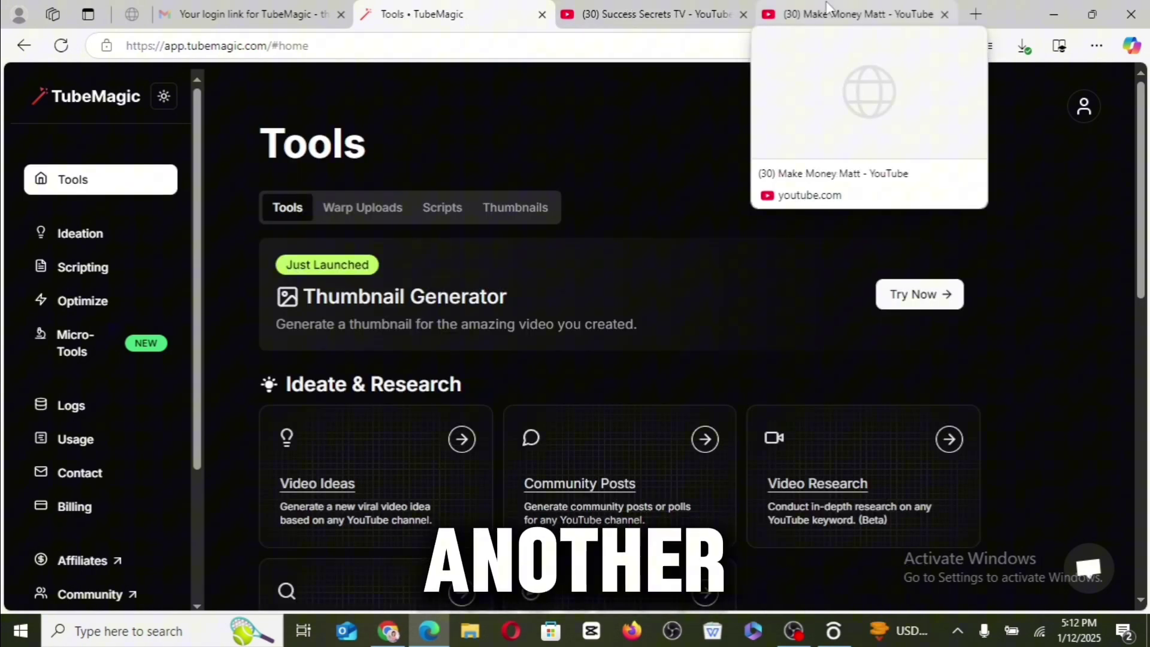
# Recopy the 'How to Make Money Online (#1 Way)' share link, then return to TubeMagic's Scripting tools
pyautogui.click(826, 9)
pyautogui.click(749, 232)
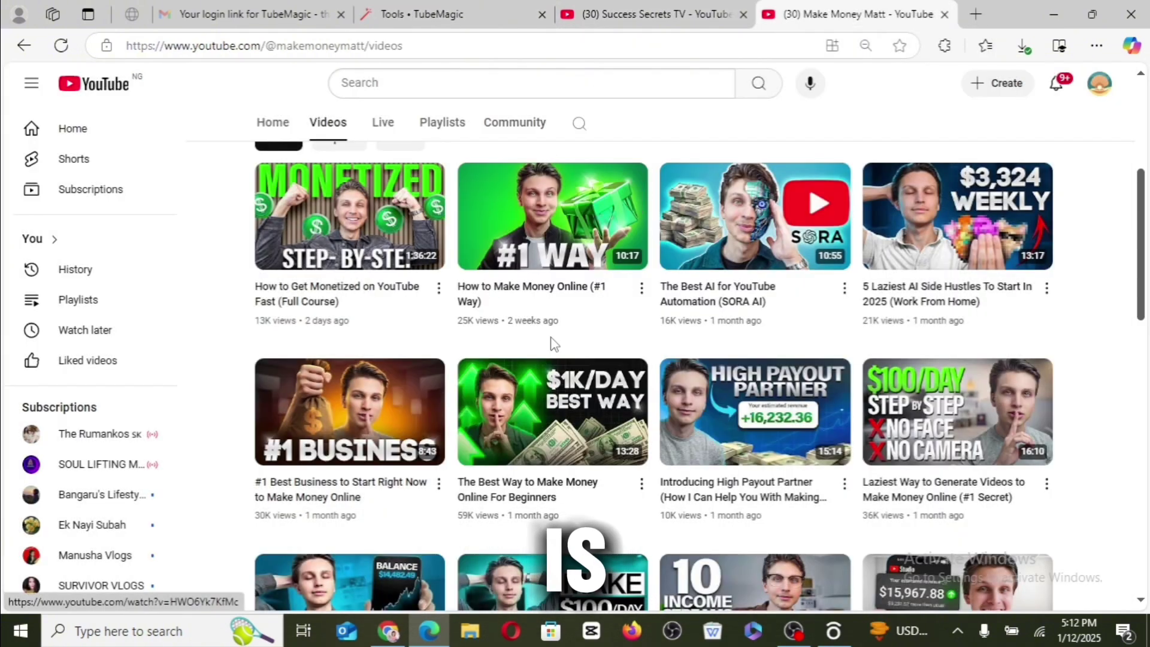
pyautogui.click(641, 288)
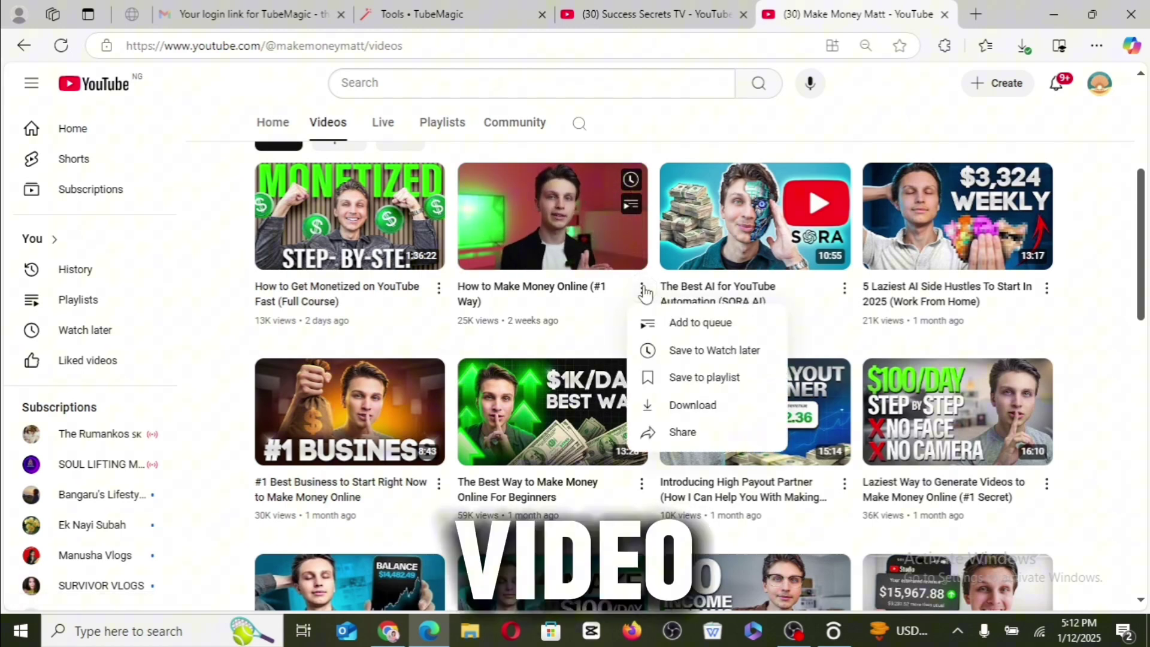
pyautogui.click(685, 431)
pyautogui.click(723, 361)
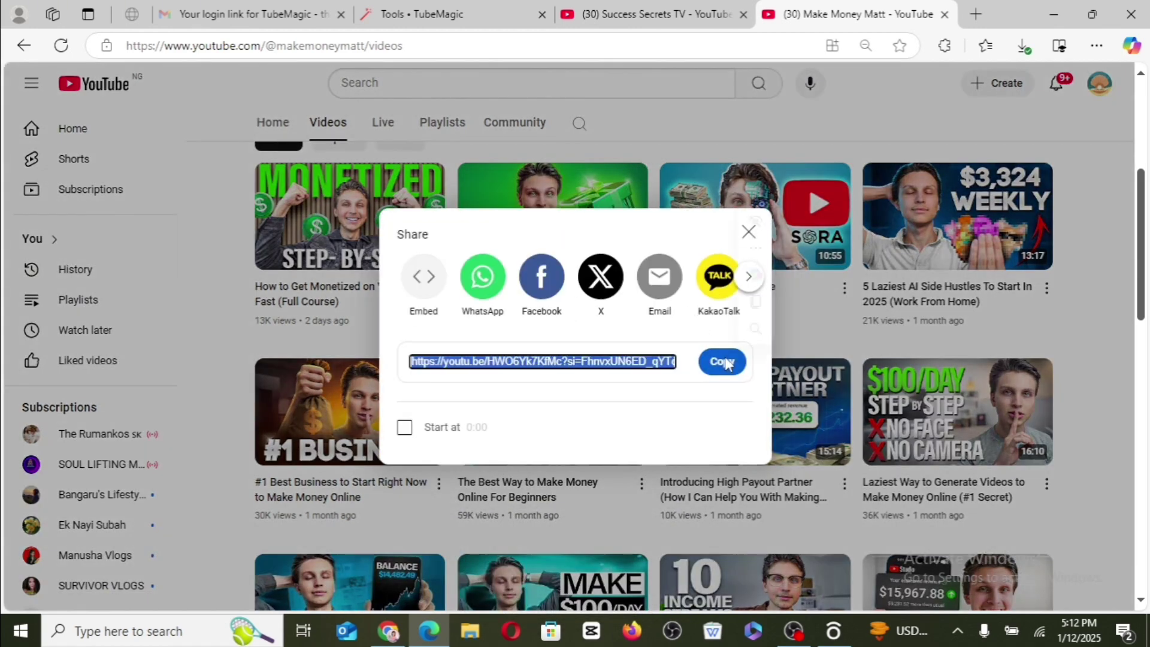
pyautogui.click(443, 15)
pyautogui.scroll(-3, 674, 351)
pyautogui.scroll(-2, 674, 350)
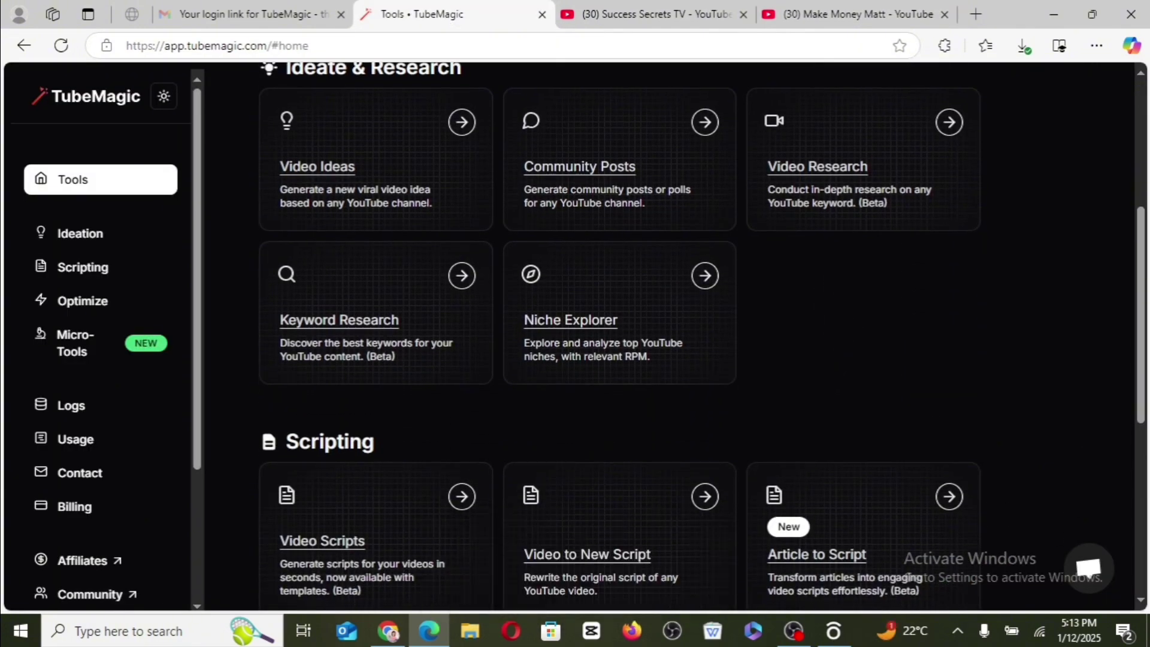
# Generate a 160-word Shorts-template script in Article to Script from the pasted video link
pyautogui.click(808, 578)
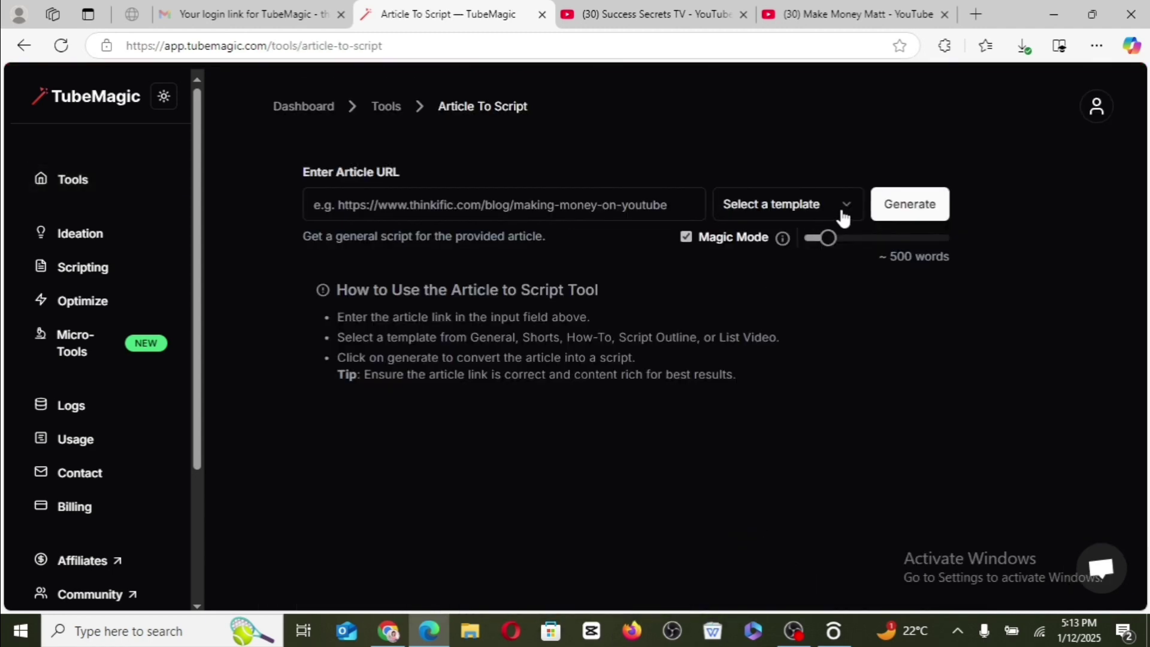
pyautogui.click(844, 218)
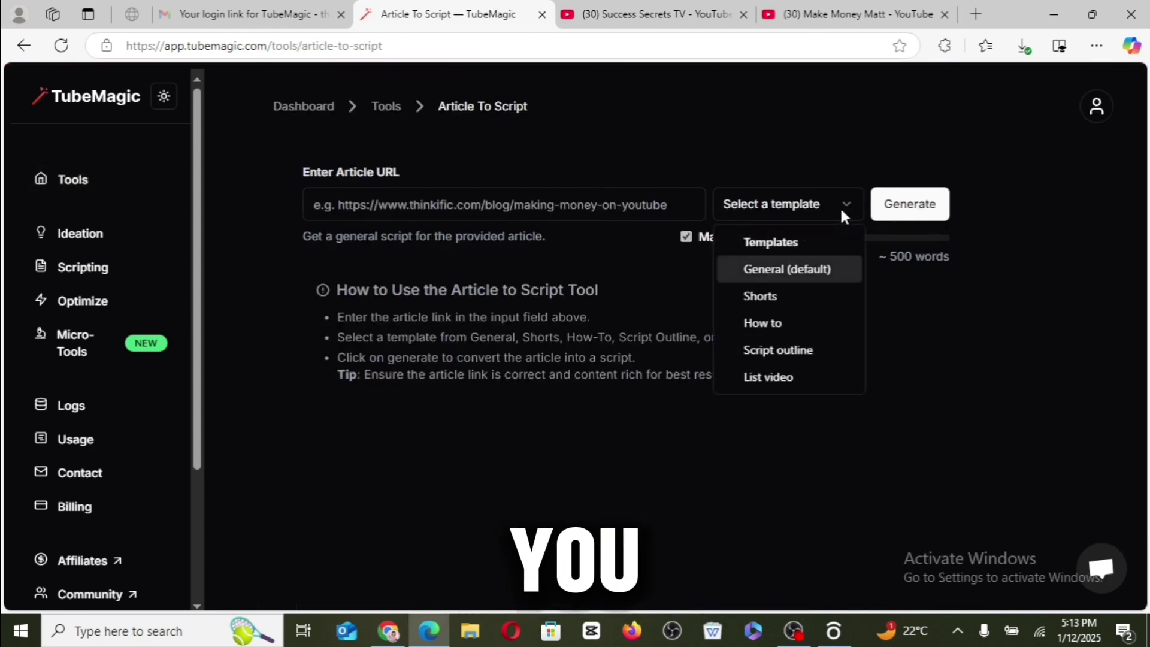
pyautogui.click(775, 296)
pyautogui.click(521, 212)
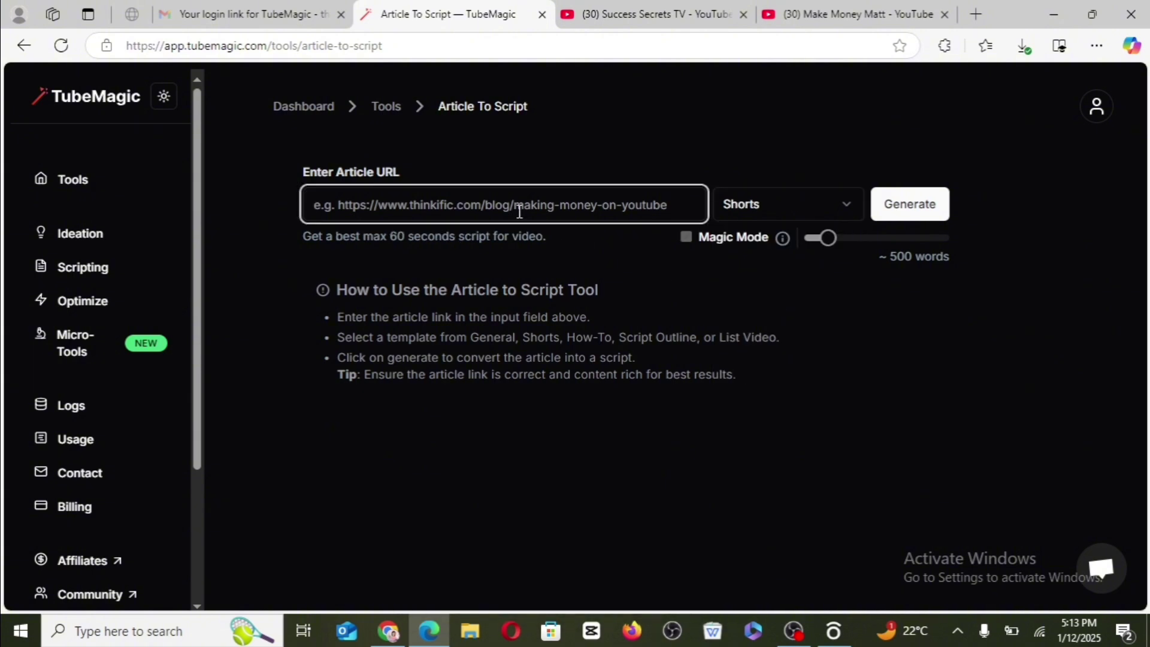
pyautogui.hotkey('ctrl', 'v')
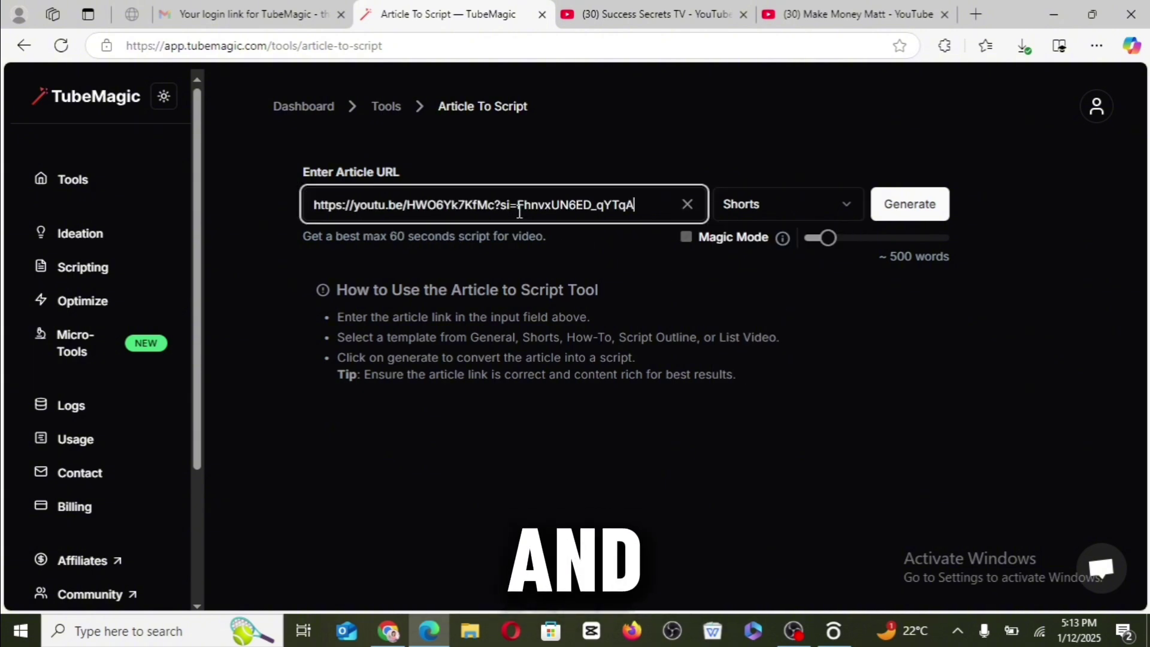
pyautogui.click(910, 210)
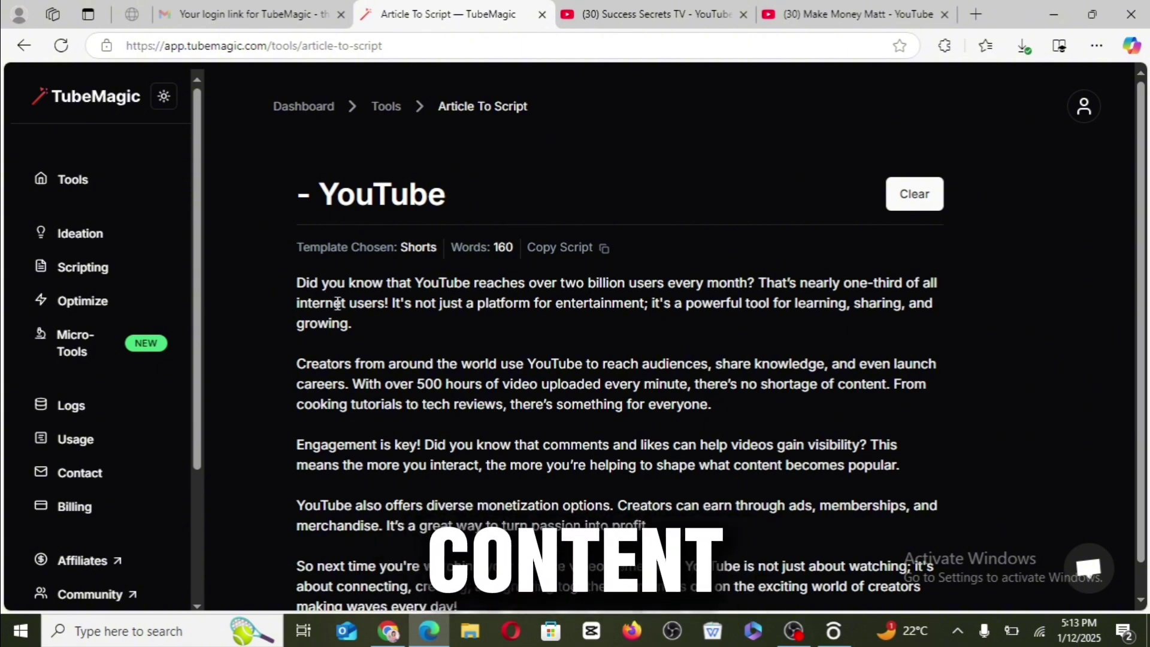
pyautogui.scroll(-1, 337, 304)
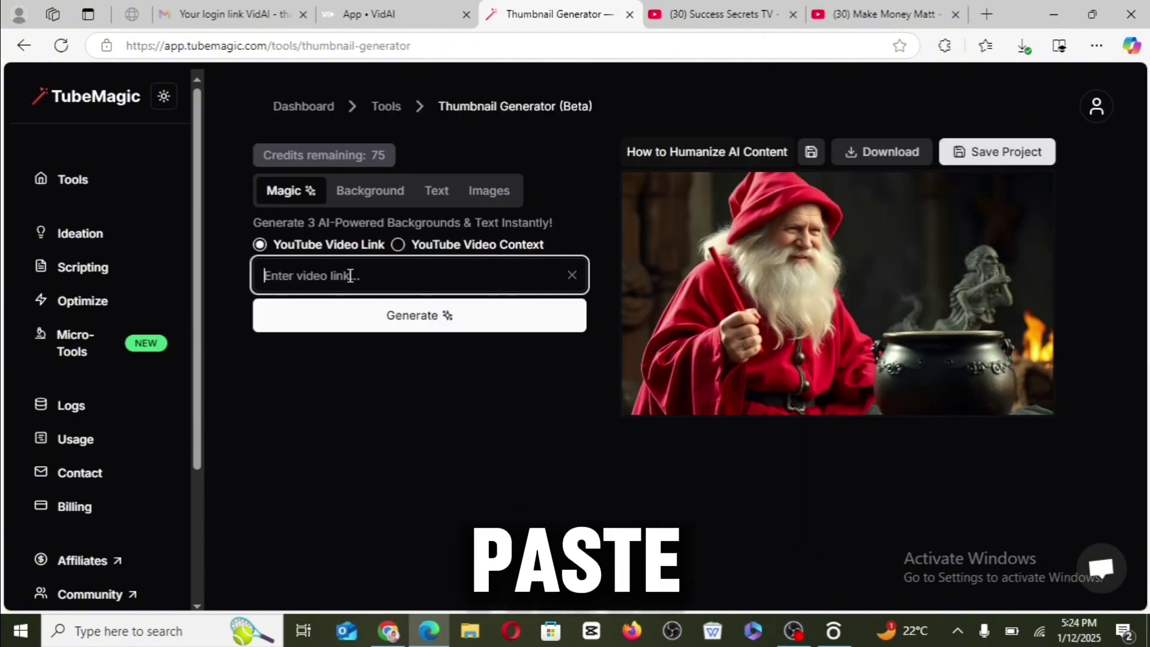
# Generate an AI thumbnail from the pasted YouTube link in Thumbnail Generator's Magic tab
pyautogui.click(384, 315)
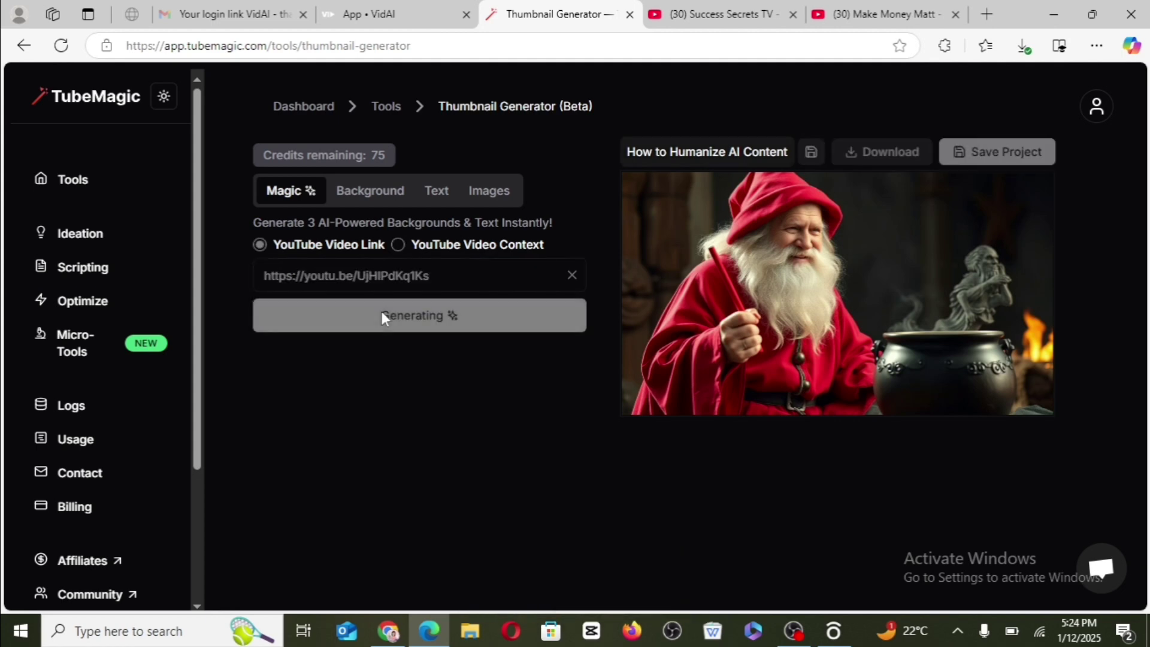